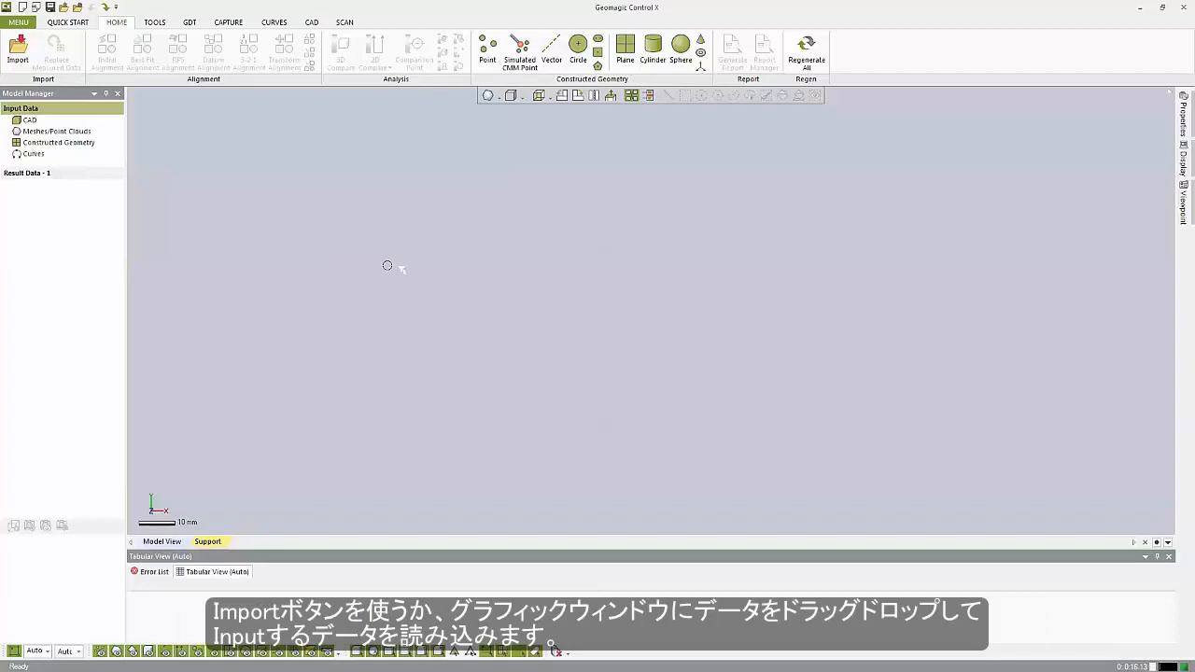
Import the eight meshes CapturedMesh_1 through CapturedMesh_8 from the Scan Processing folder and bring up the scan processing tools
left_click(20, 51)
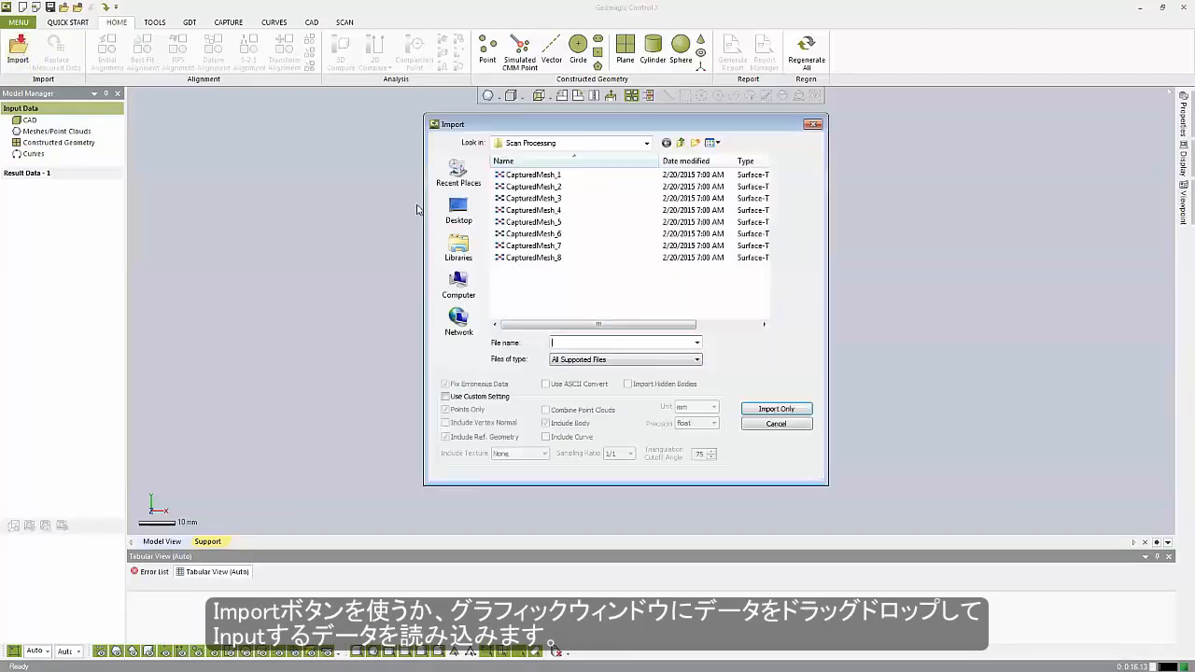
left_click(532, 257)
left_click(545, 175, "shift")
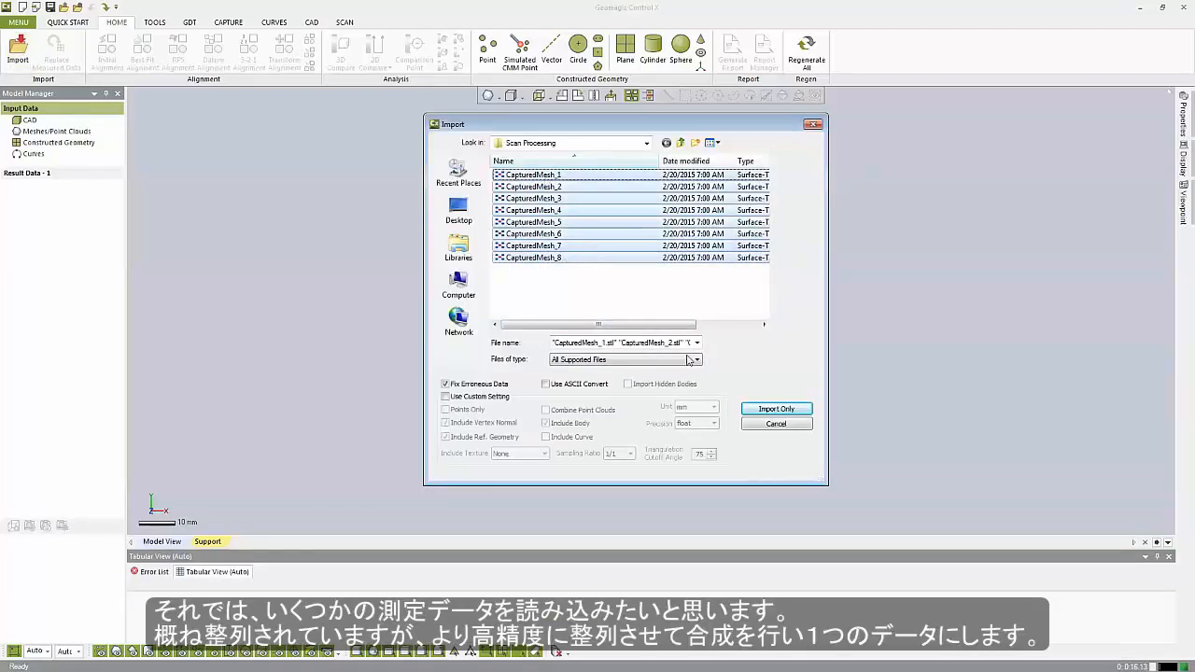
left_click(774, 411)
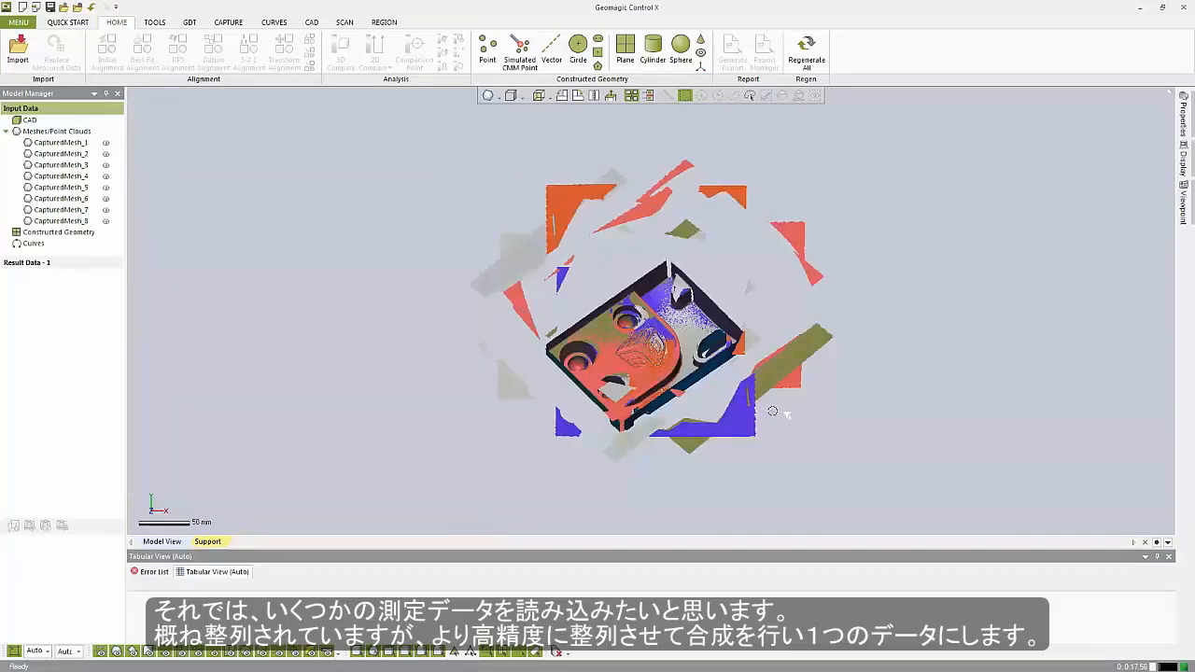
mouse_move(758, 439)
right_mouse_down()
mouse_move(706, 531)
mouse_move(653, 448)
mouse_move(782, 413)
mouse_move(732, 375)
right_mouse_up()
scroll(782, 414, "up", 3)
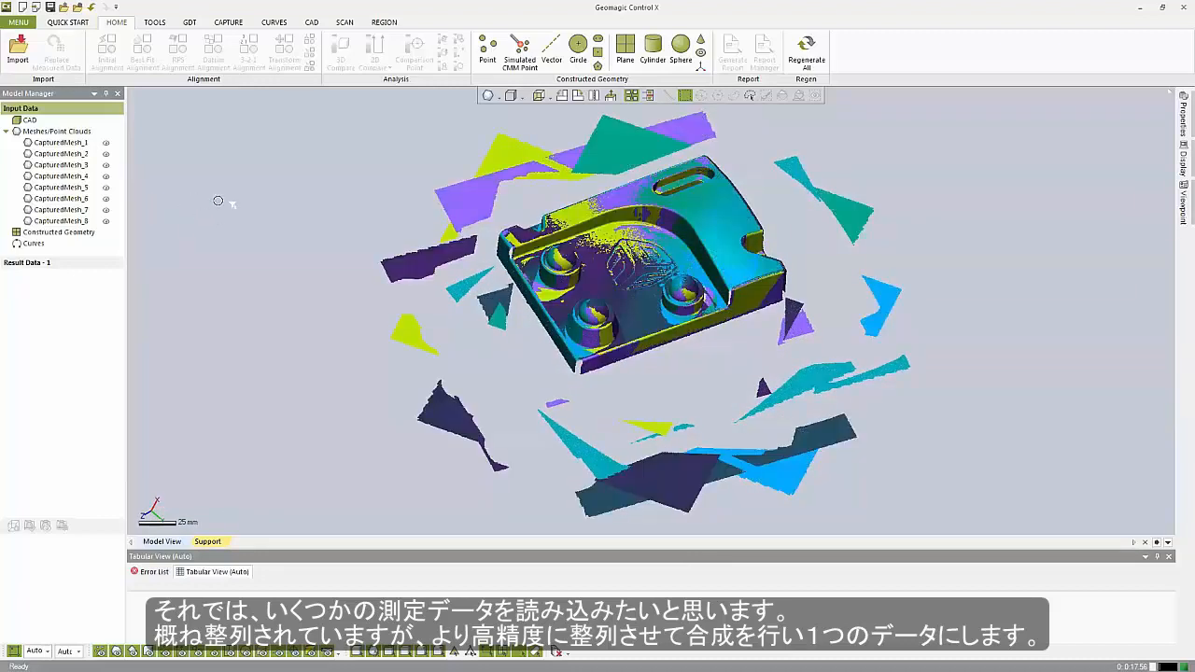
left_click(342, 22)
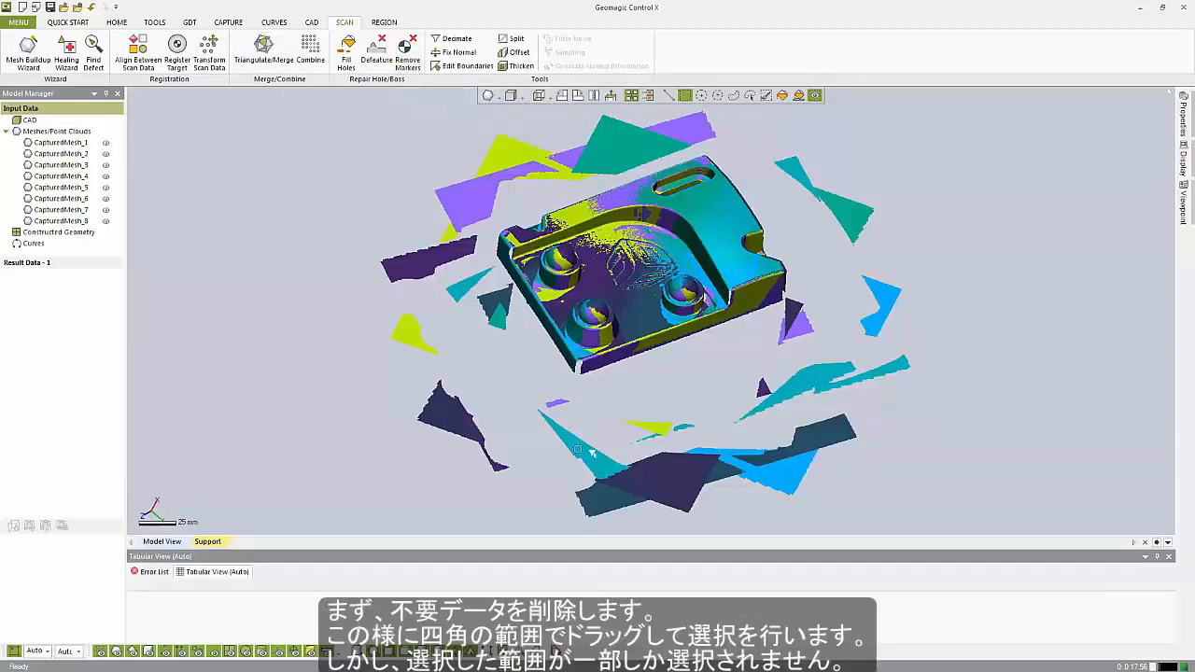
Try to select the stray scan fragments beneath the part with a rectangular selection from a side view
right_click_drag(598, 455, 365, 309)
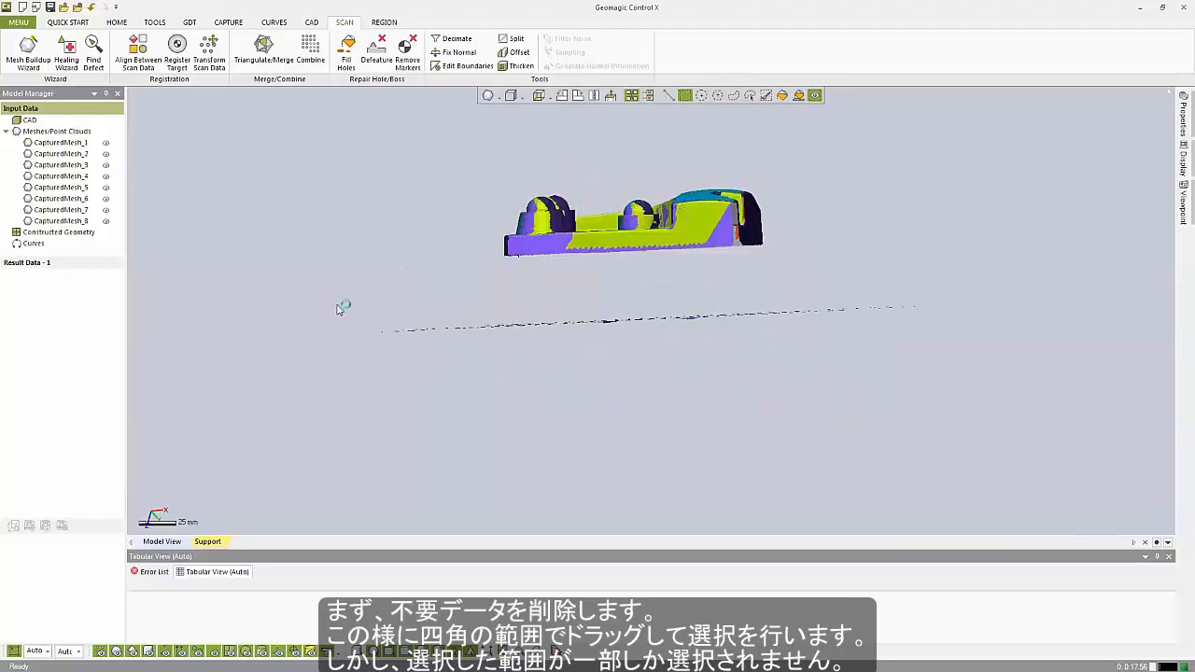
mouse_move(330, 296)
left_mouse_down()
mouse_move(644, 274)
mouse_move(947, 280)
mouse_move(1016, 438)
left_mouse_up()
right_click_drag(529, 306, 658, 348)
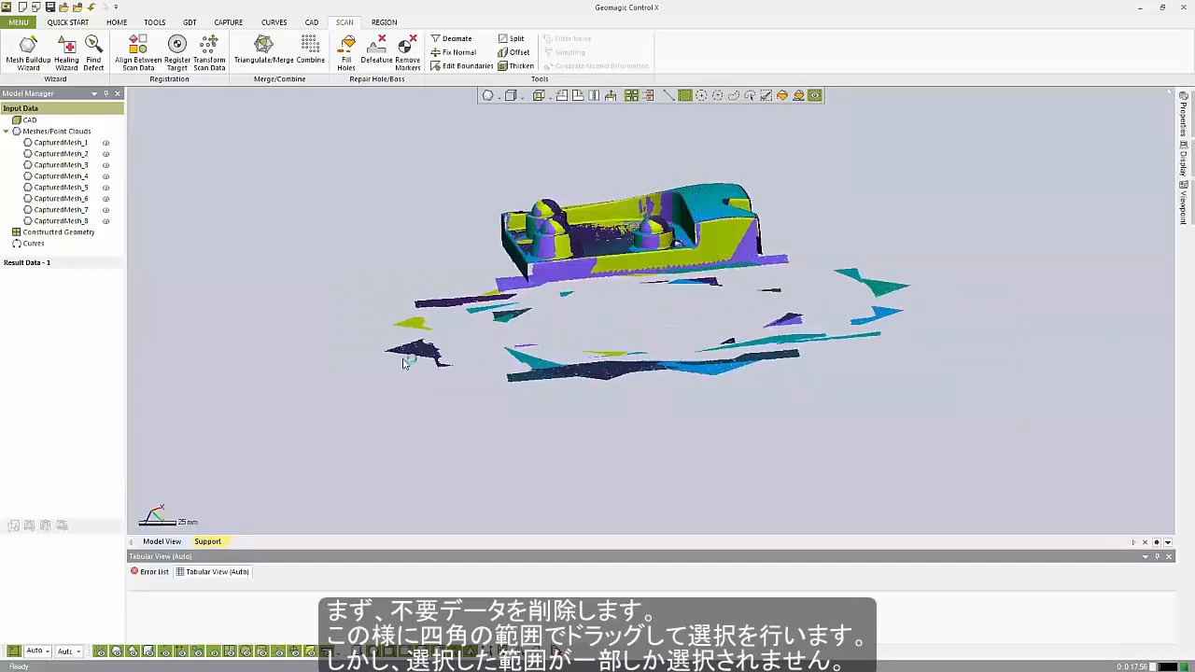
right_click_drag(673, 438, 619, 413)
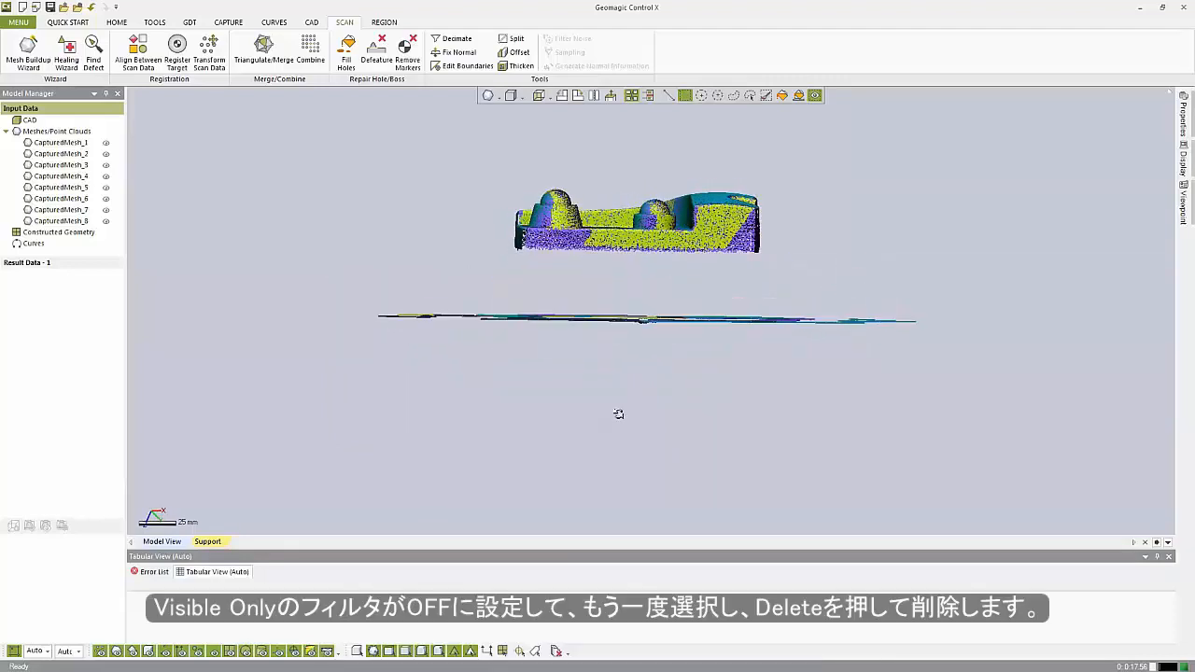
Turn off the Visible Only selection filter and delete all the stray scan fragments beneath the part
left_click(814, 96)
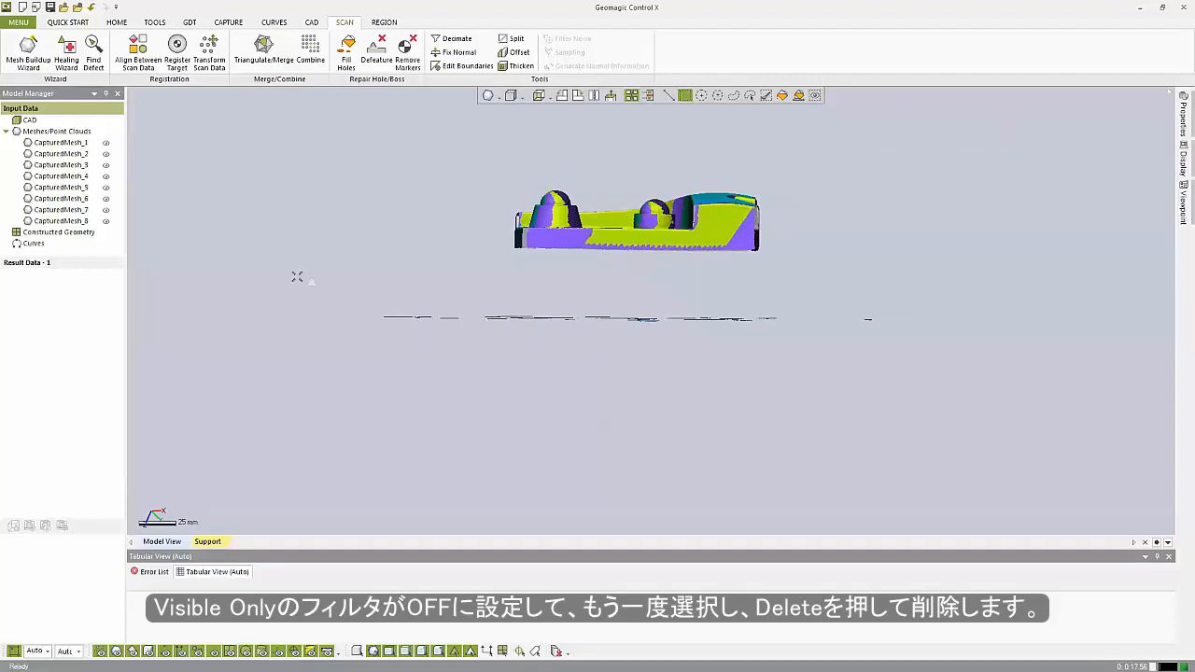
left_click_drag(293, 272, 1054, 438)
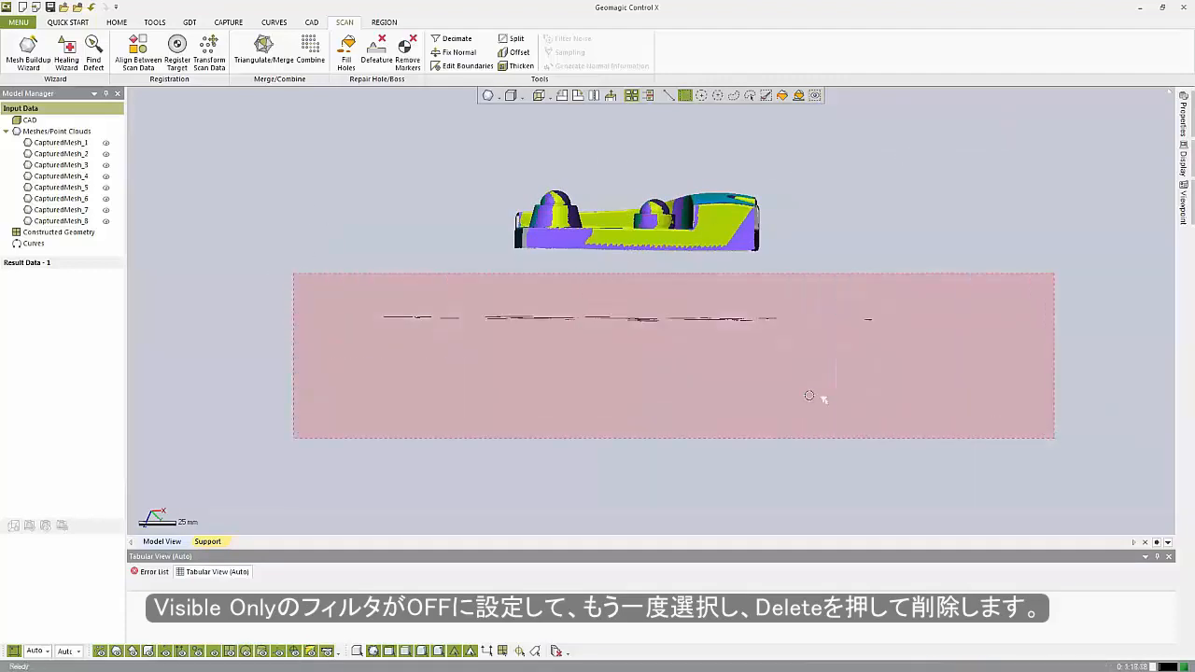
right_click_drag(728, 416, 632, 404)
key("Delete")
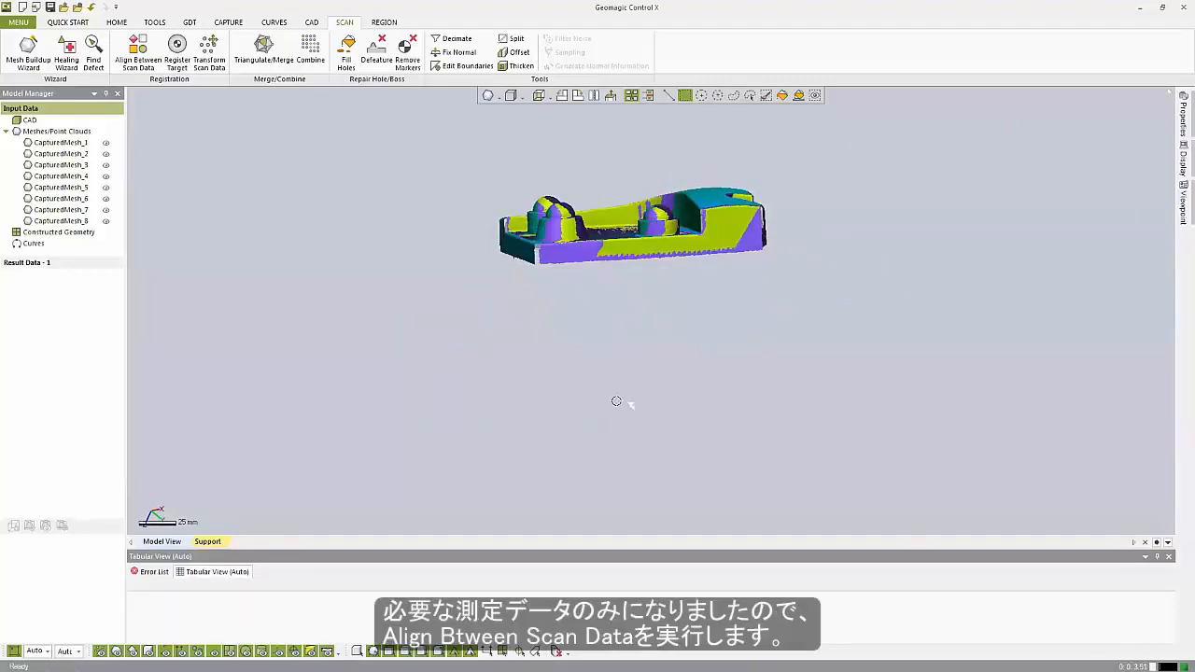
Set up Align Between Scan Data with the Global And Fine method and all eight captured meshes as Moving
right_click_drag(617, 400, 691, 486)
scroll(682, 446, "up", 3)
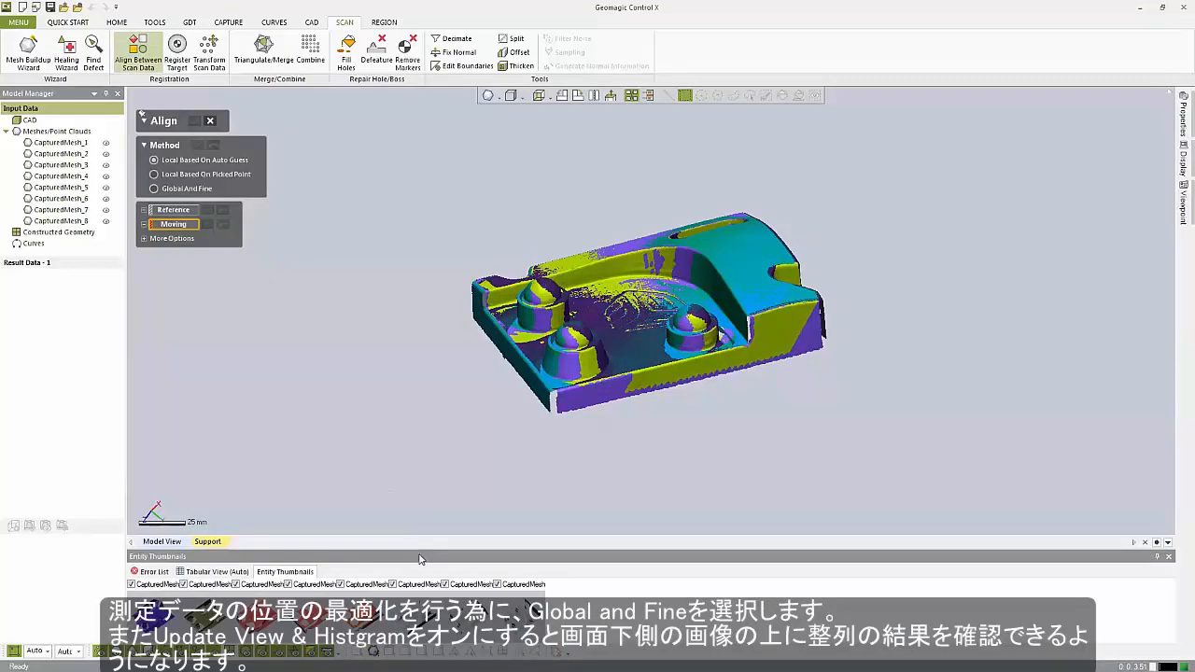
left_click_drag(422, 547, 428, 508)
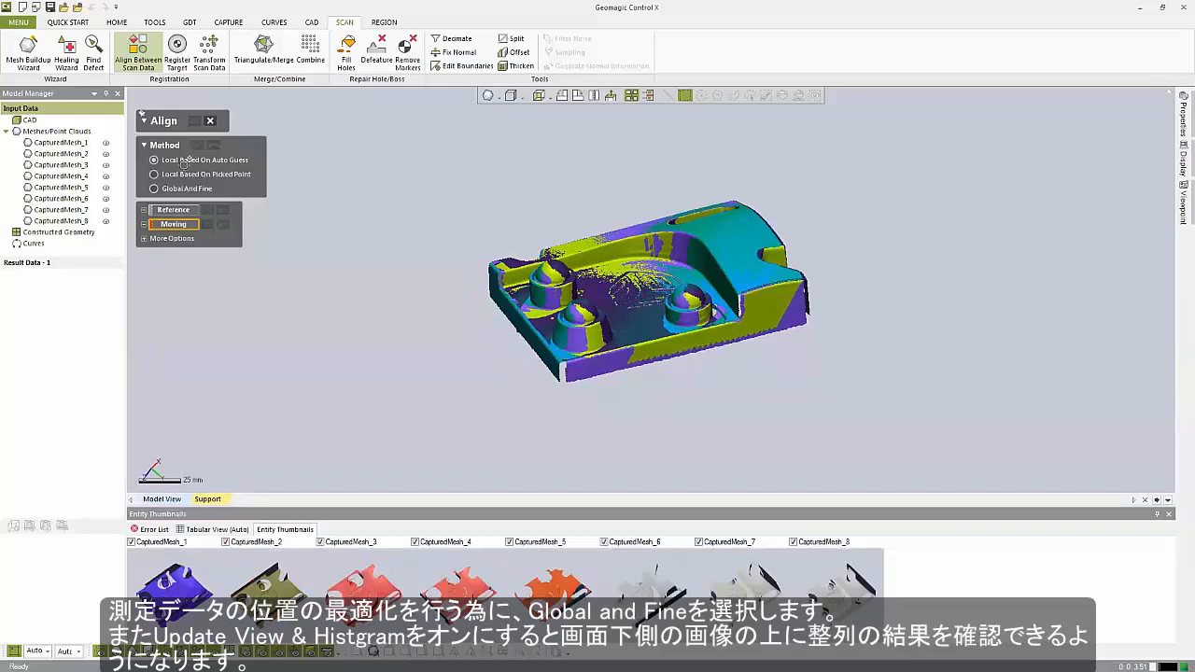
left_click(155, 190)
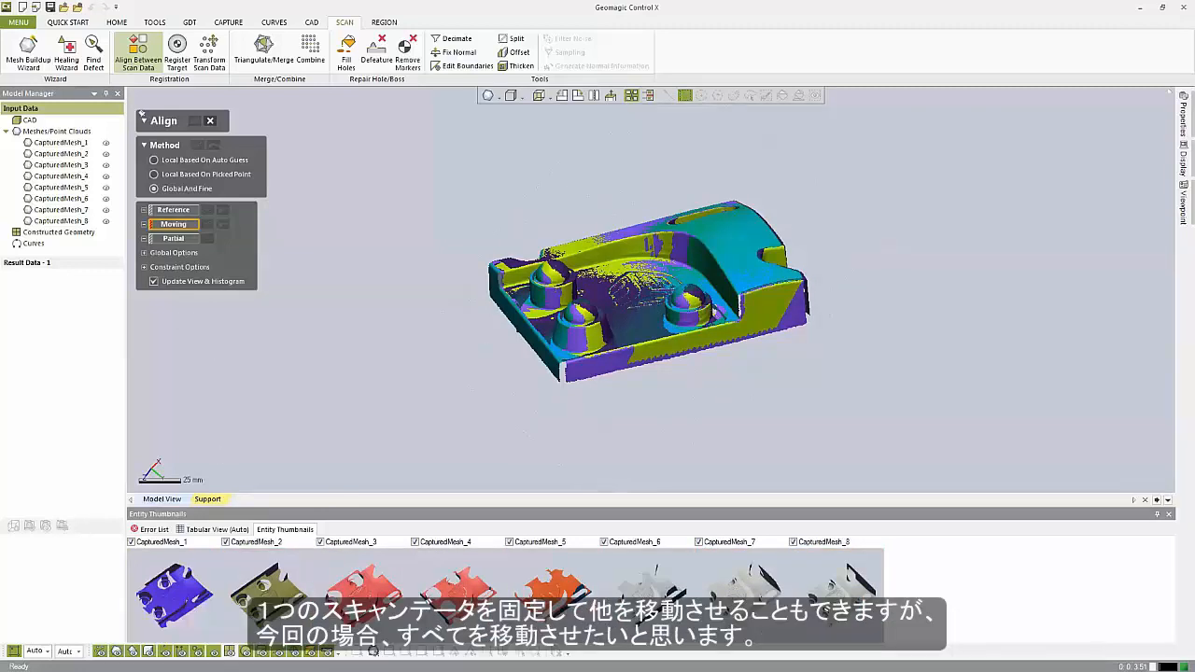
left_click(172, 226)
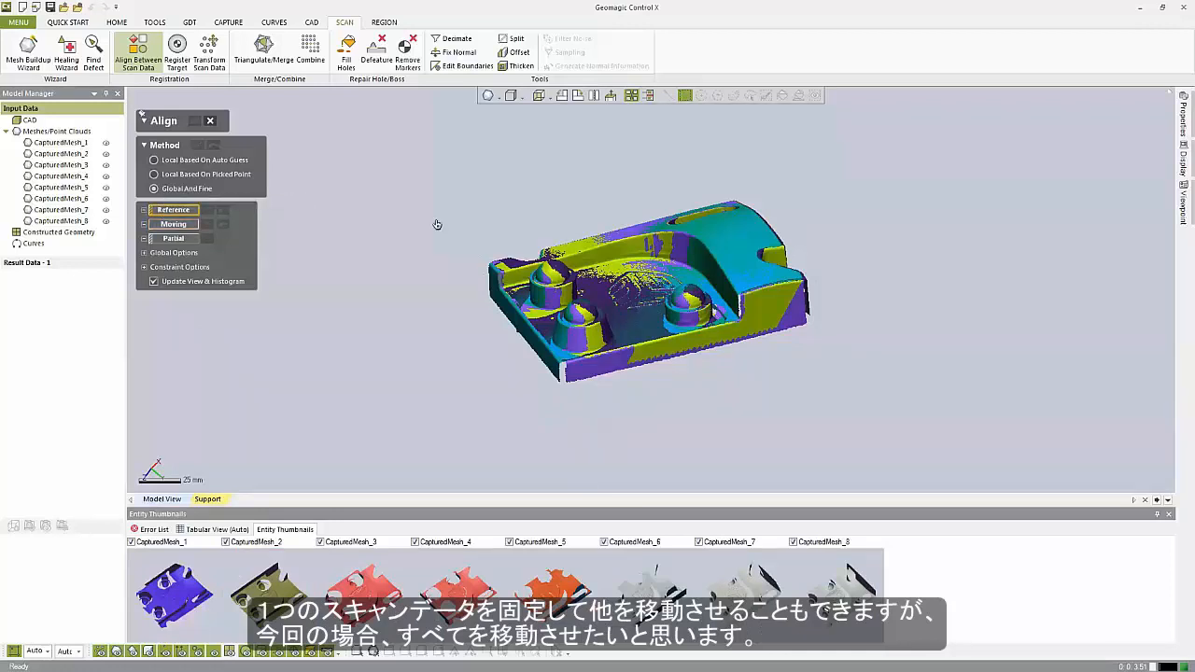
left_click_drag(450, 140, 960, 440)
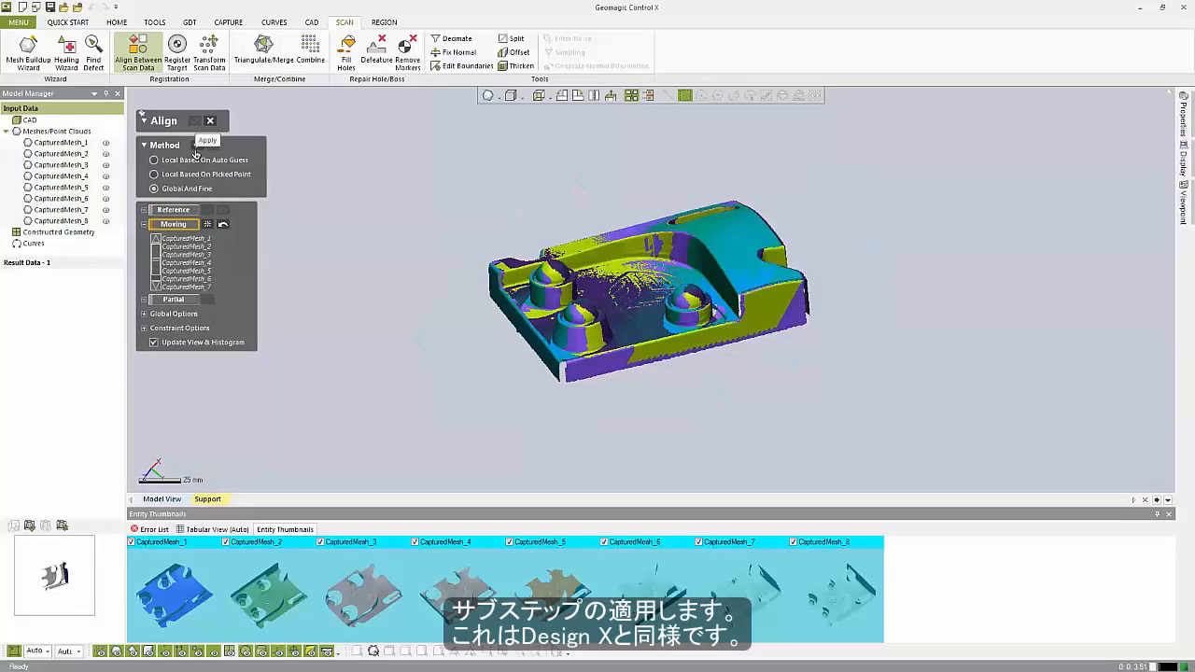
Run and accept the alignment with Apply Only Small Transform enabled and Use Only Reliable Scan Data disabled
left_click(199, 146)
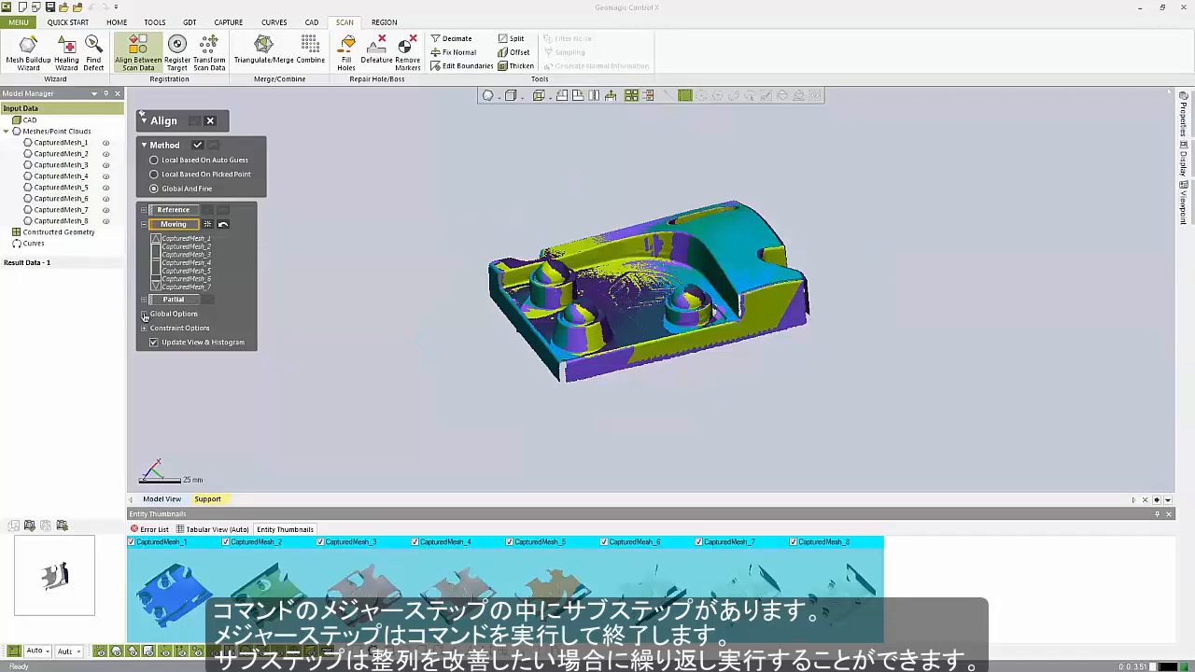
left_click(145, 314)
left_click(145, 416)
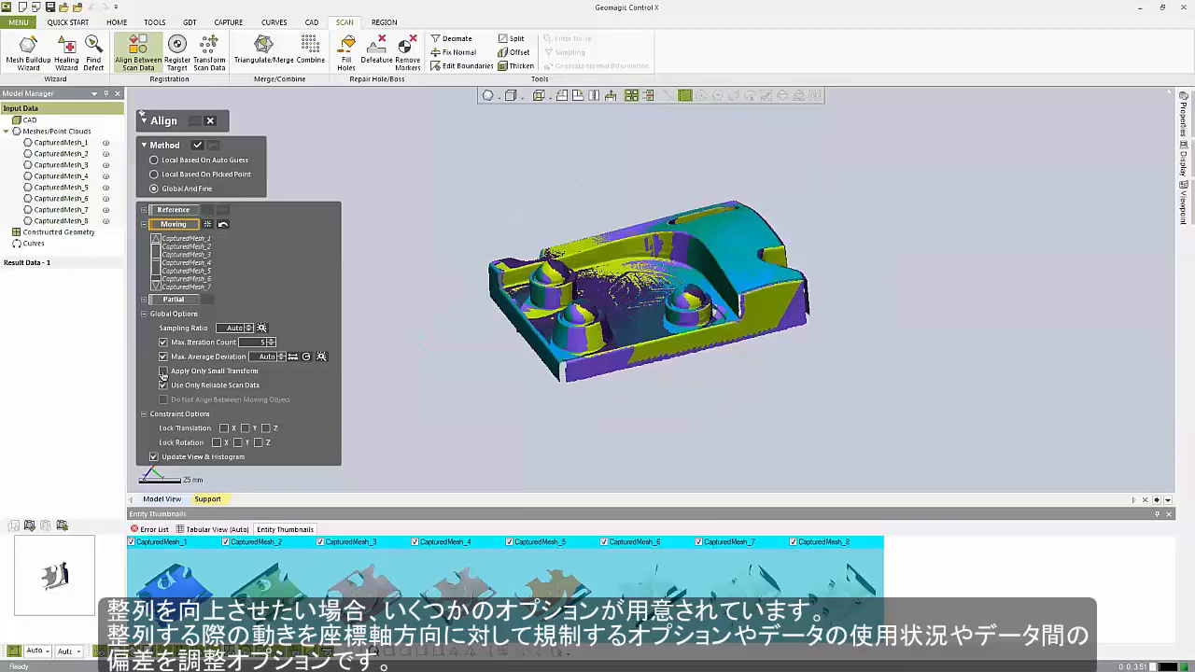
left_click(163, 370)
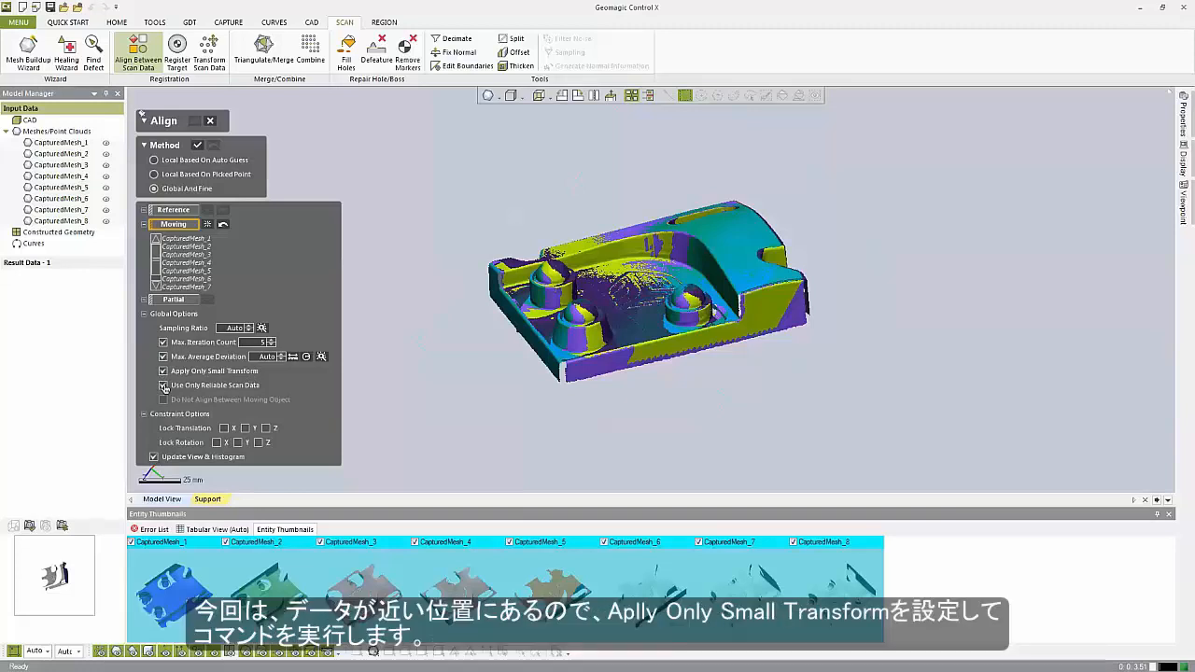
left_click(163, 386)
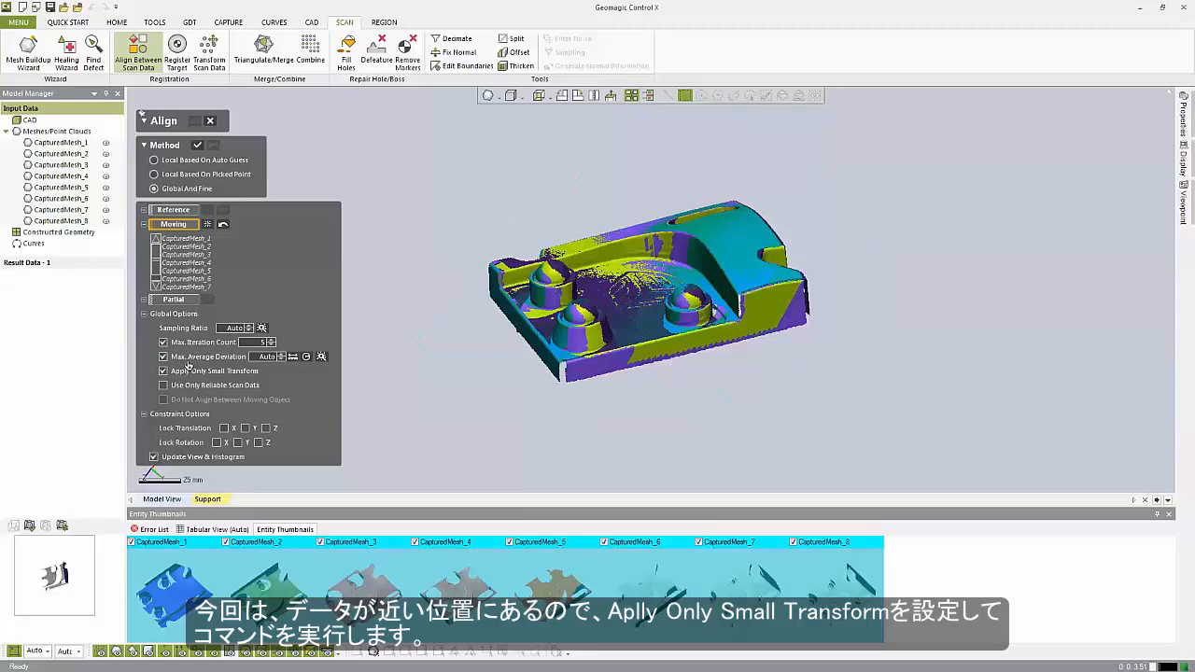
left_click(198, 147)
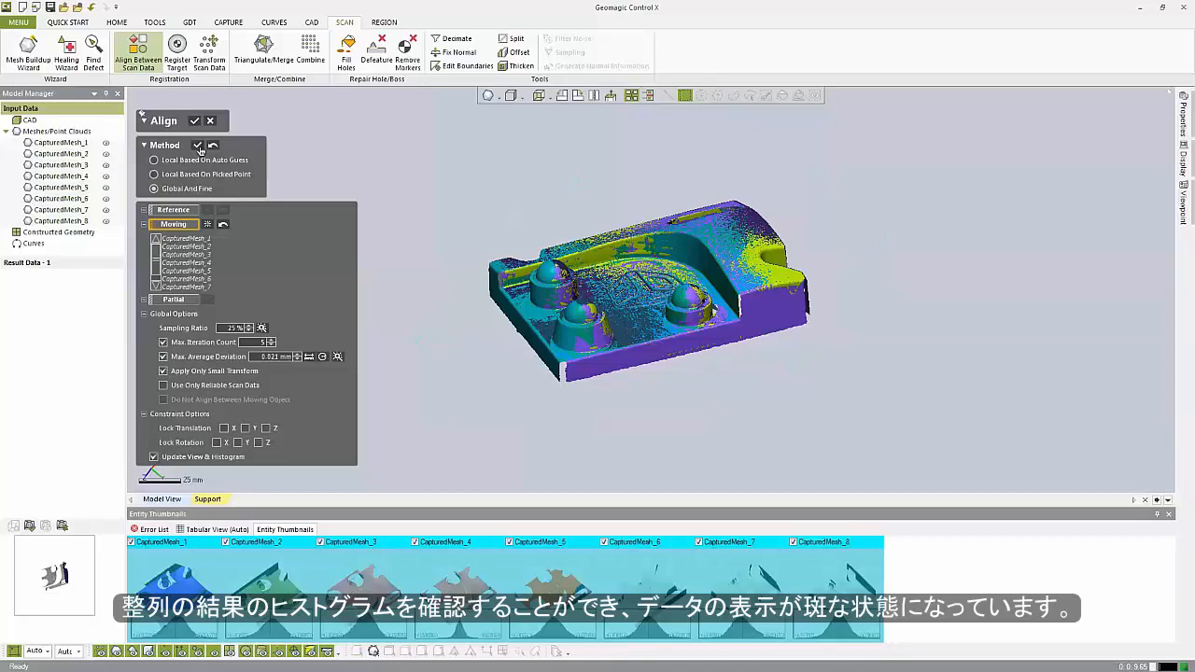
scroll(659, 352, "up", 3)
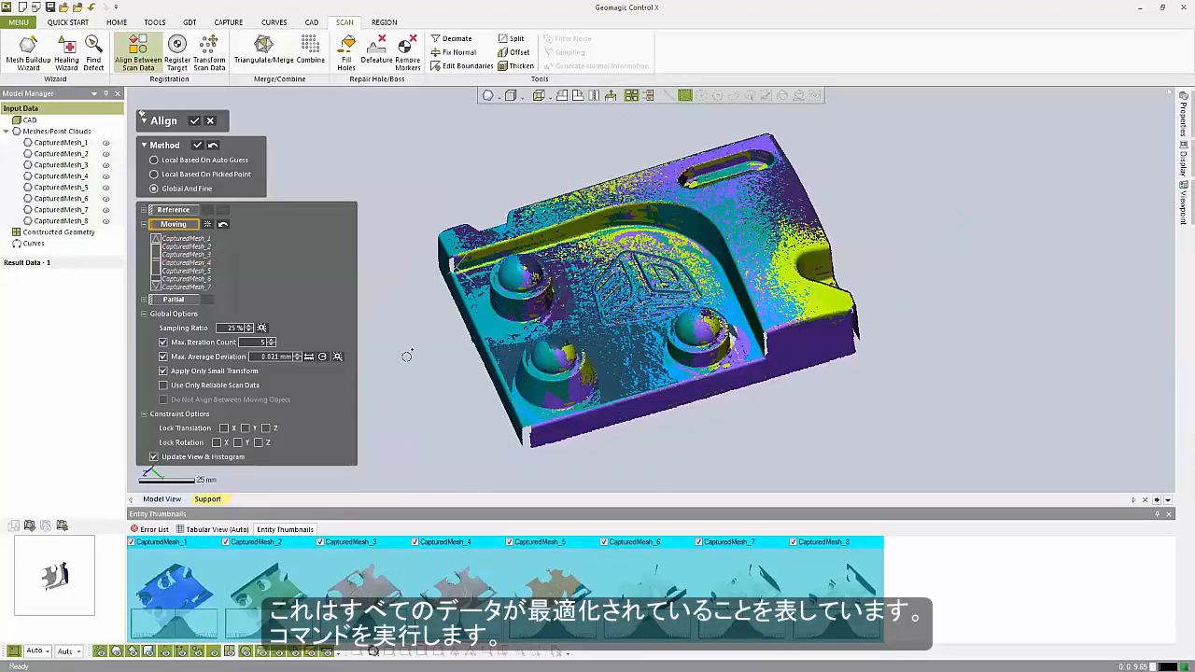
left_click(196, 122)
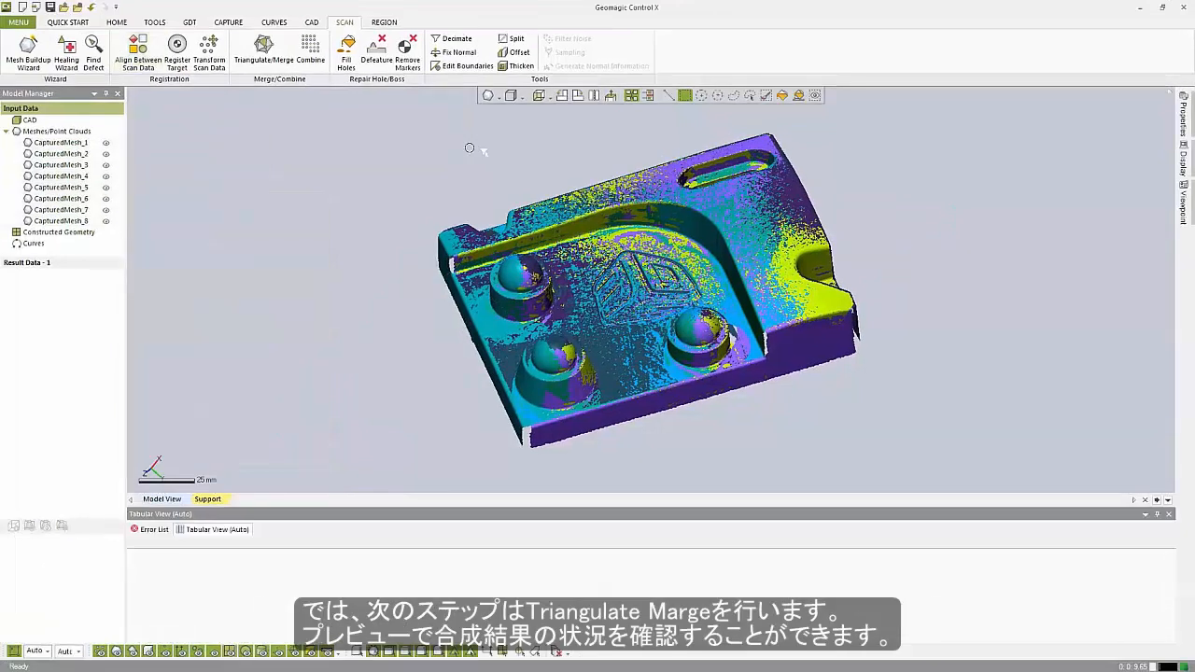
Merge the eight aligned meshes into a single mesh with Triangulate/Merge, checking the preview from several angles before accepting
left_click(271, 59)
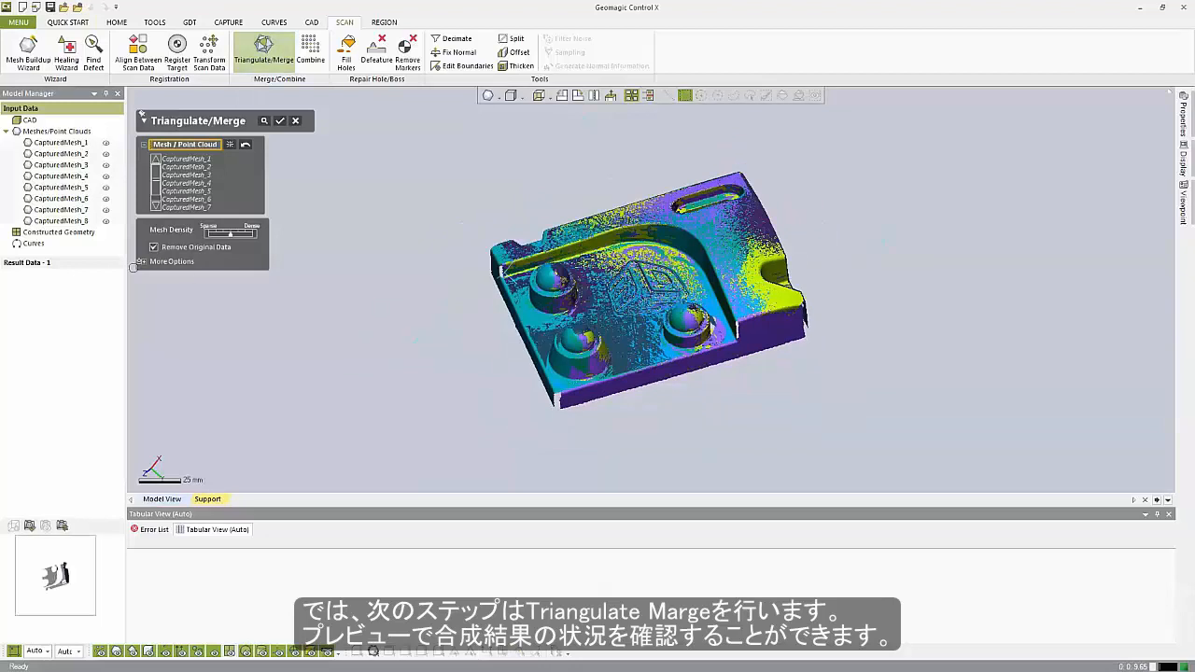
left_click(144, 263)
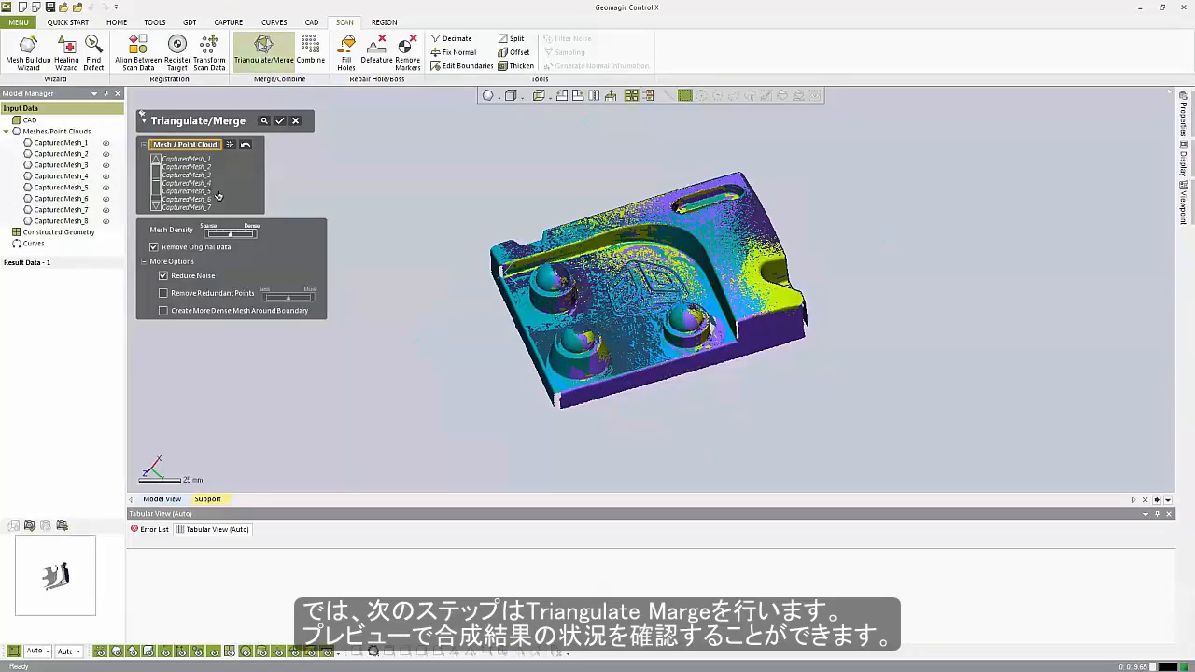
left_click(266, 122)
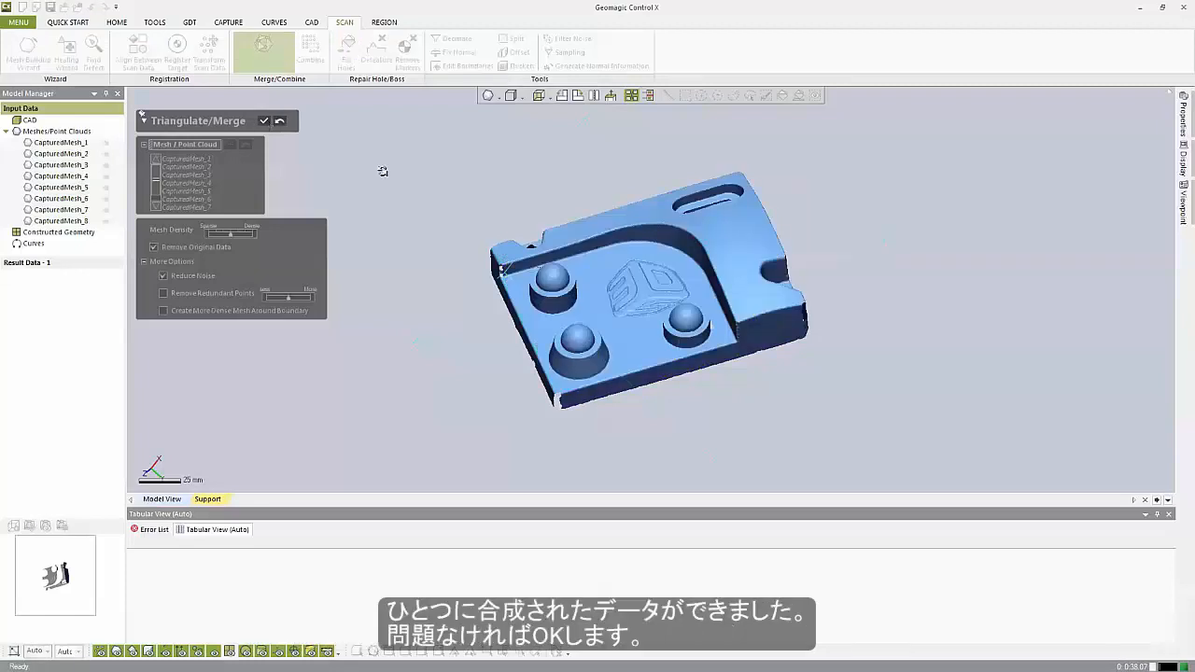
right_click_drag(613, 309, 613, 218)
mouse_move(539, 402)
right_mouse_down()
mouse_move(512, 317)
mouse_move(779, 326)
mouse_move(794, 346)
mouse_move(270, 344)
right_mouse_up()
scroll(663, 351, "up", 3)
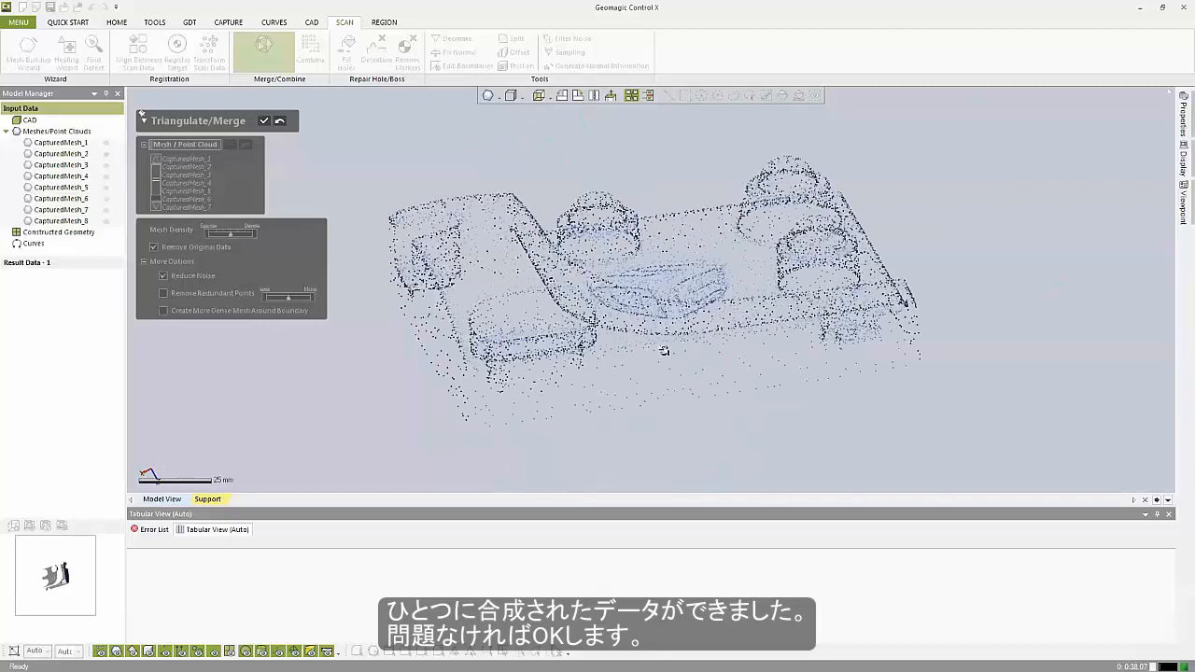
mouse_move(663, 351)
right_mouse_down()
mouse_move(514, 408)
mouse_move(526, 399)
mouse_move(519, 353)
mouse_move(450, 386)
right_mouse_up()
left_click(266, 121)
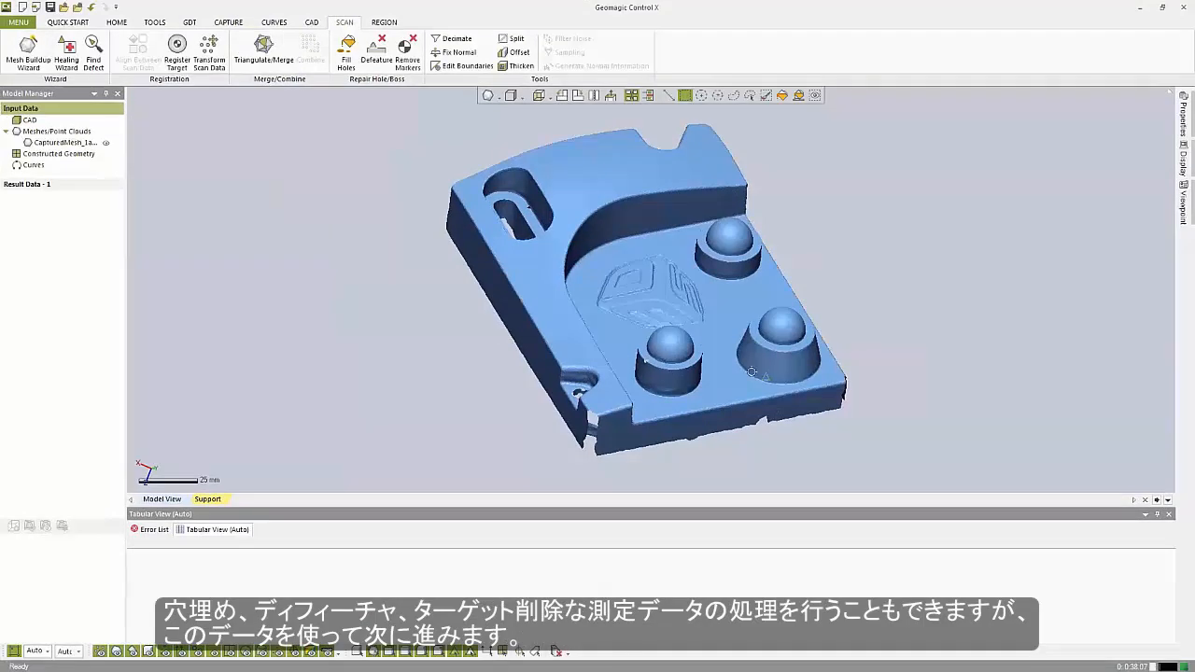
Add the merged mesh to Result Data - 1 as measured data
mouse_move(722, 309)
right_mouse_down()
mouse_move(864, 214)
mouse_move(410, 118)
right_mouse_up()
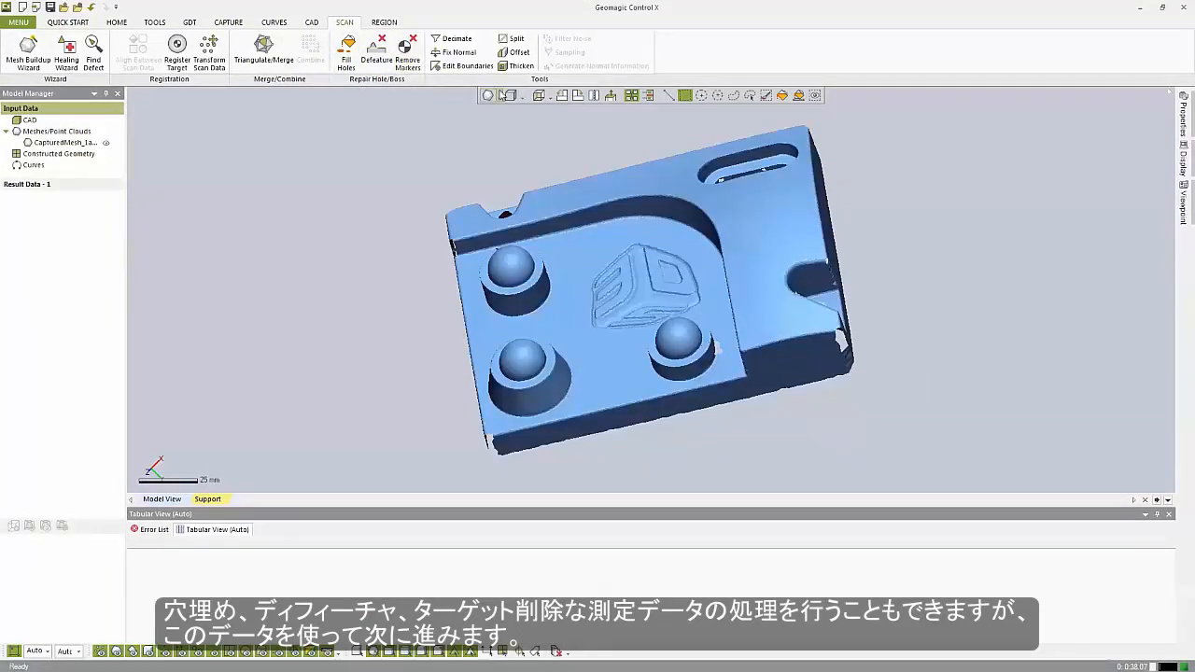
right_click_drag(494, 311, 604, 264)
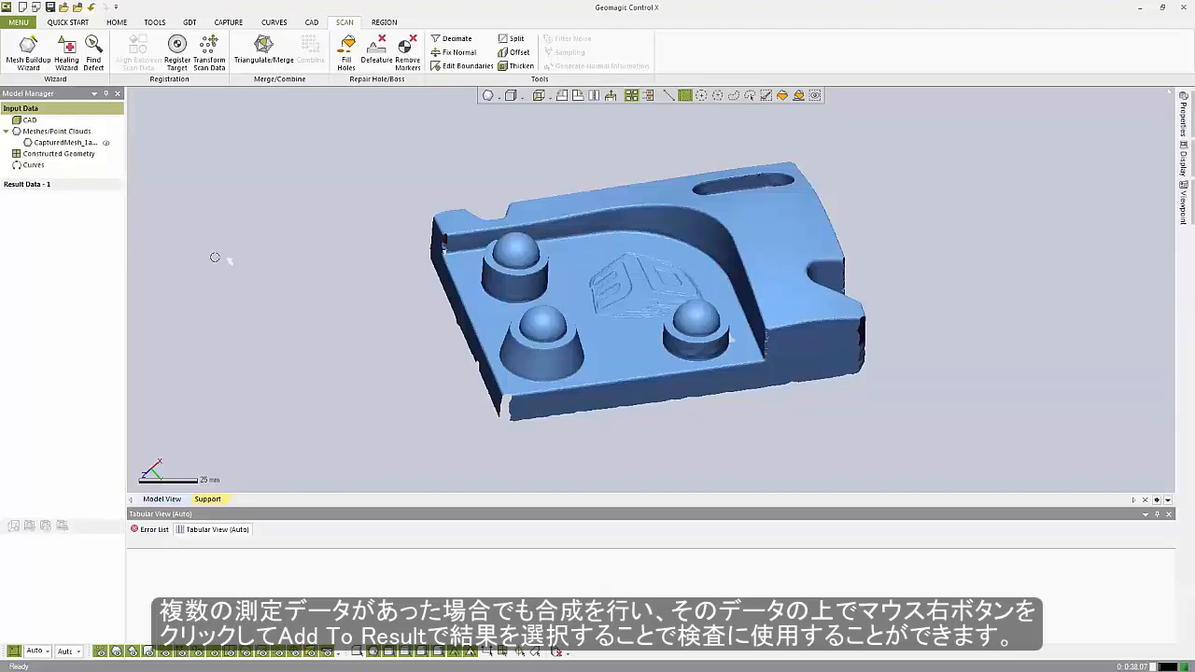
left_click(27, 142)
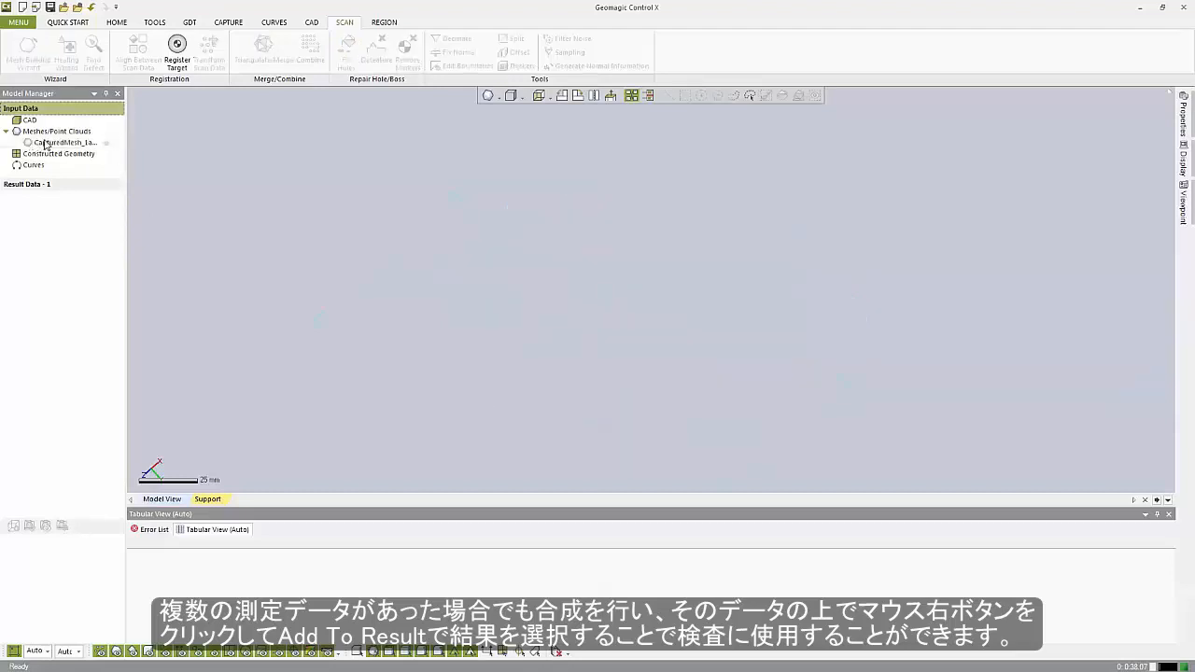
right_click(49, 147)
mouse_move(91, 150)
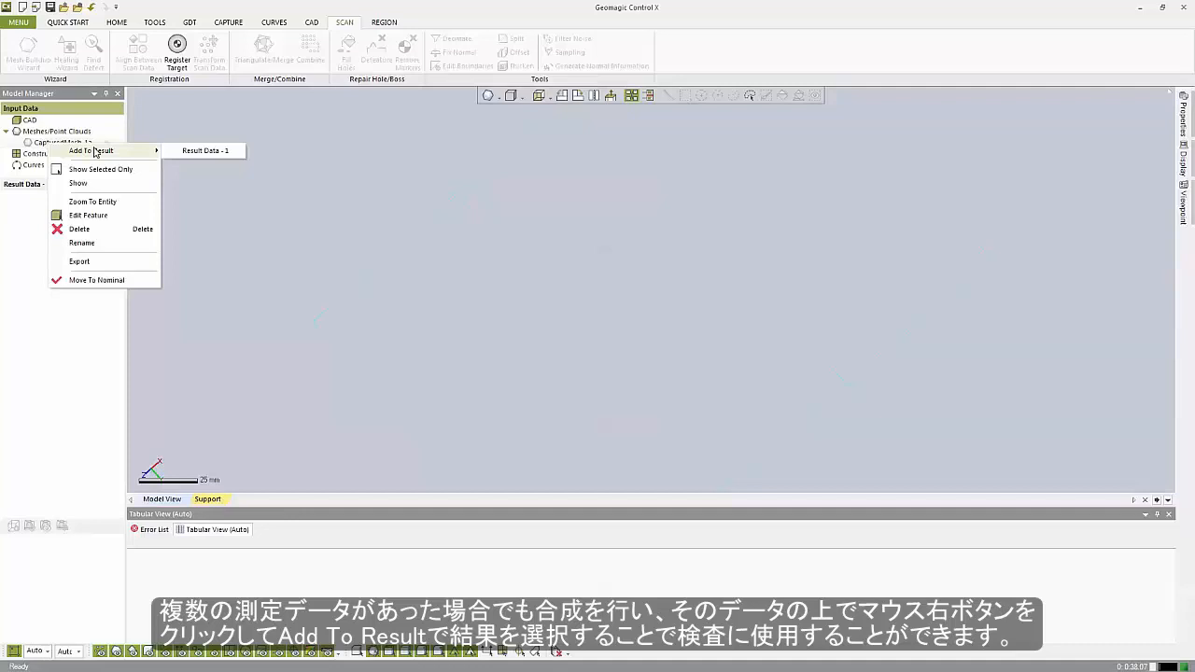
left_click(208, 152)
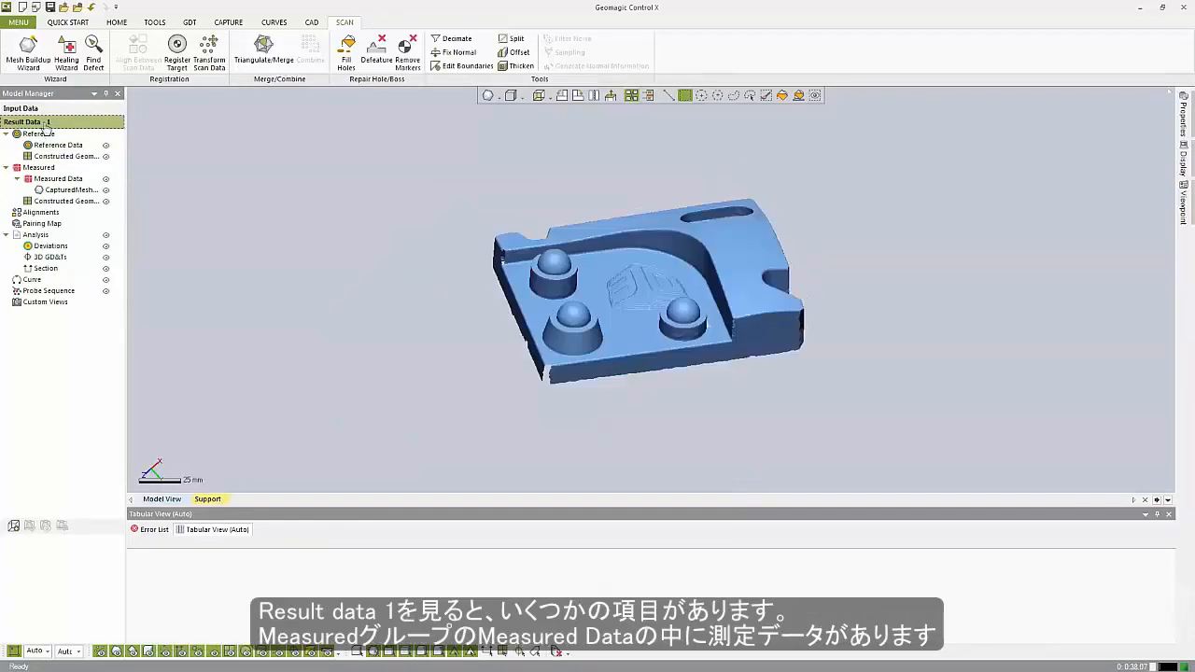
Collapse the Reference, Analysis and Measured groups under Result Data - 1
left_click(7, 134)
left_click(6, 213)
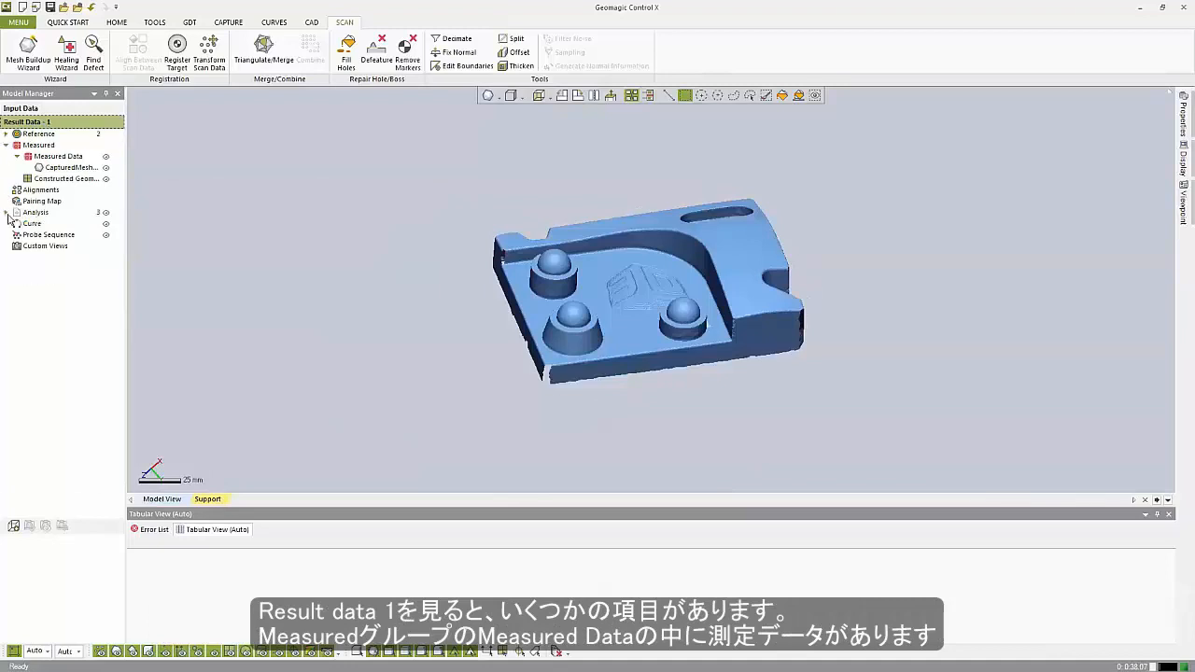
left_click(16, 156)
left_click(7, 145)
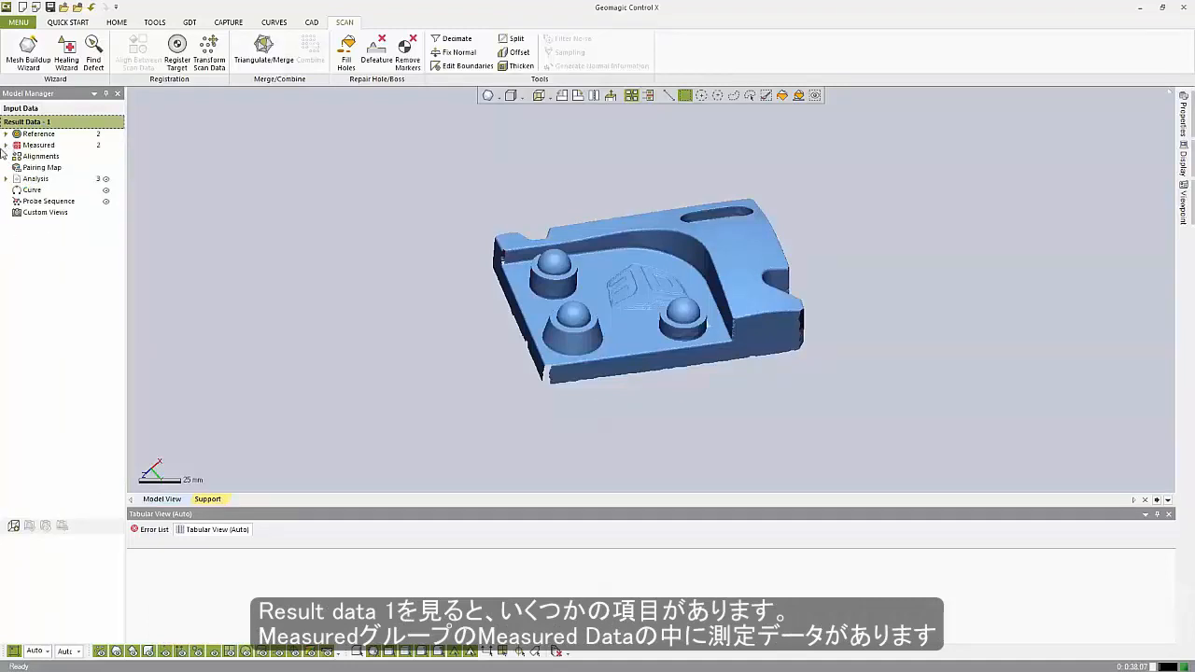
Expand the Measured group down to Measured Data under Result Data - 1 and hide its merged mesh
left_click(6, 145)
left_click(16, 156)
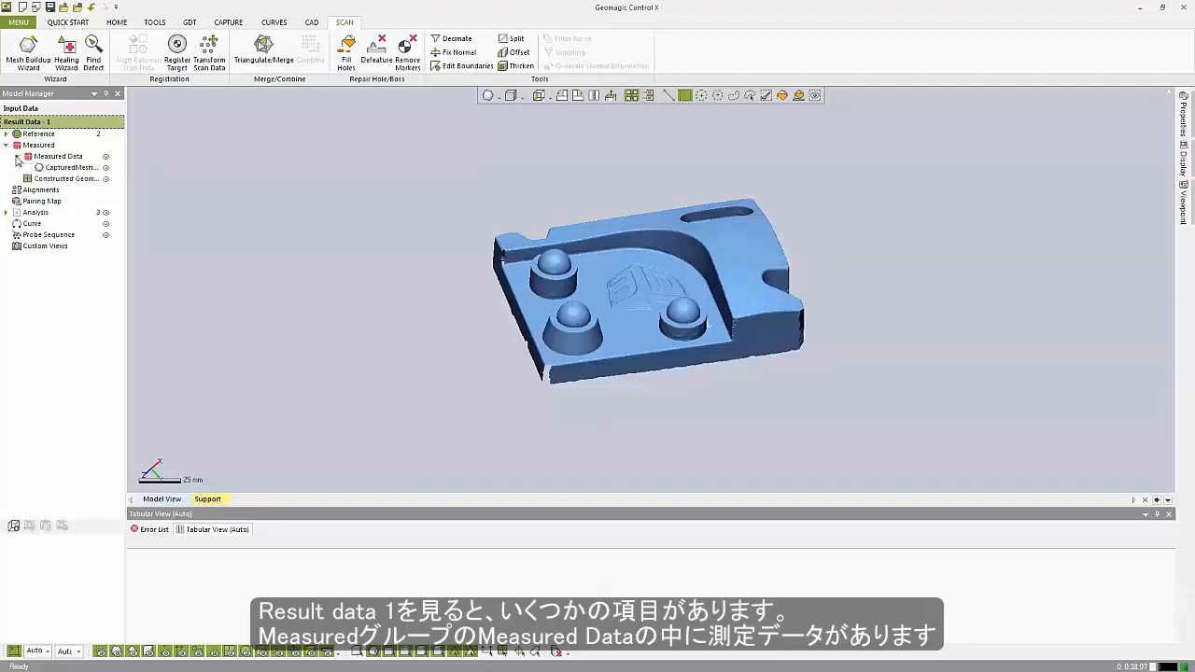
left_click(106, 169)
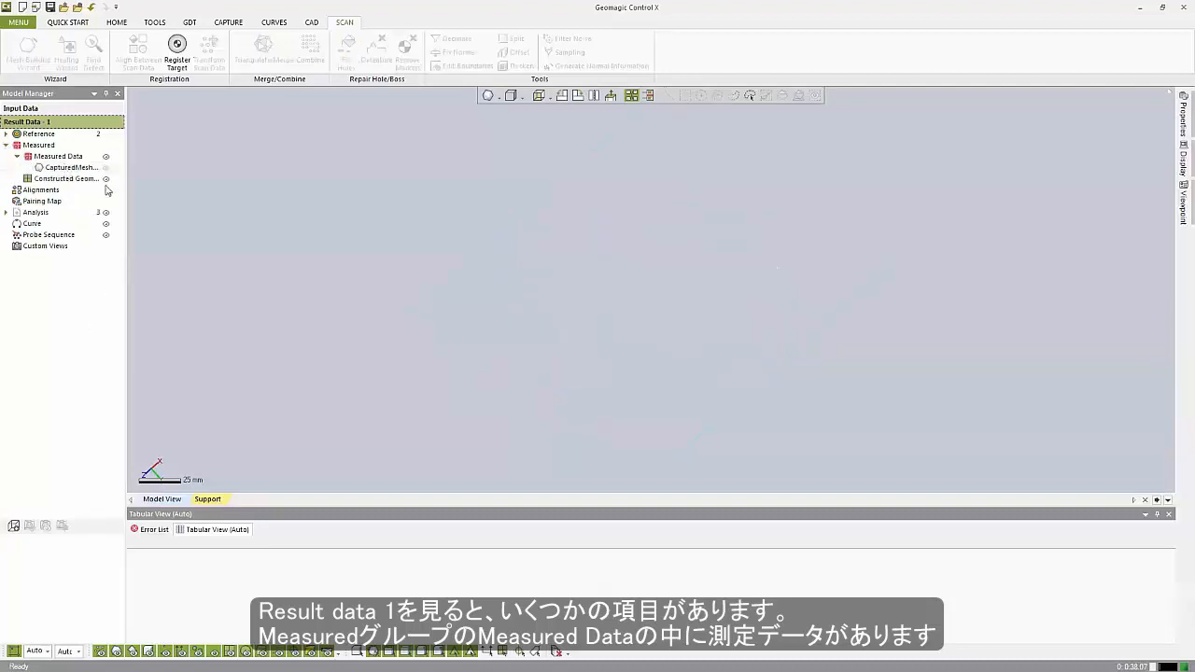
Switch to Input Data and show its merged mesh, and turn the merged mesh under Result Data - 1 back on
left_click(72, 108)
left_click(105, 143)
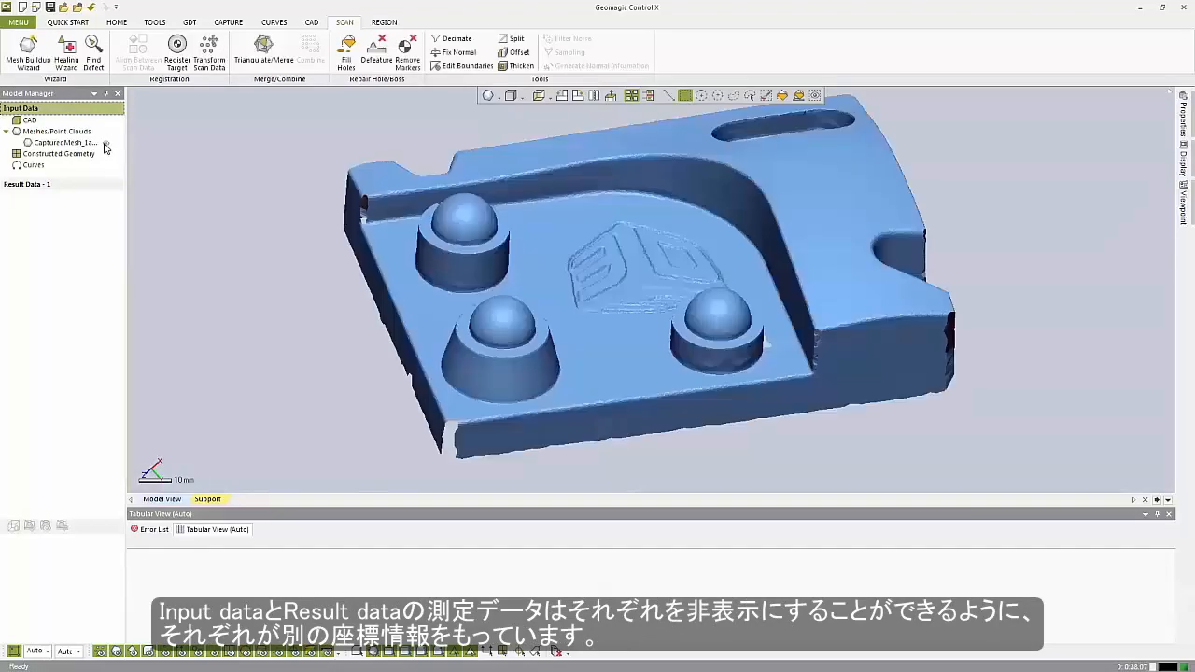
left_click(73, 185)
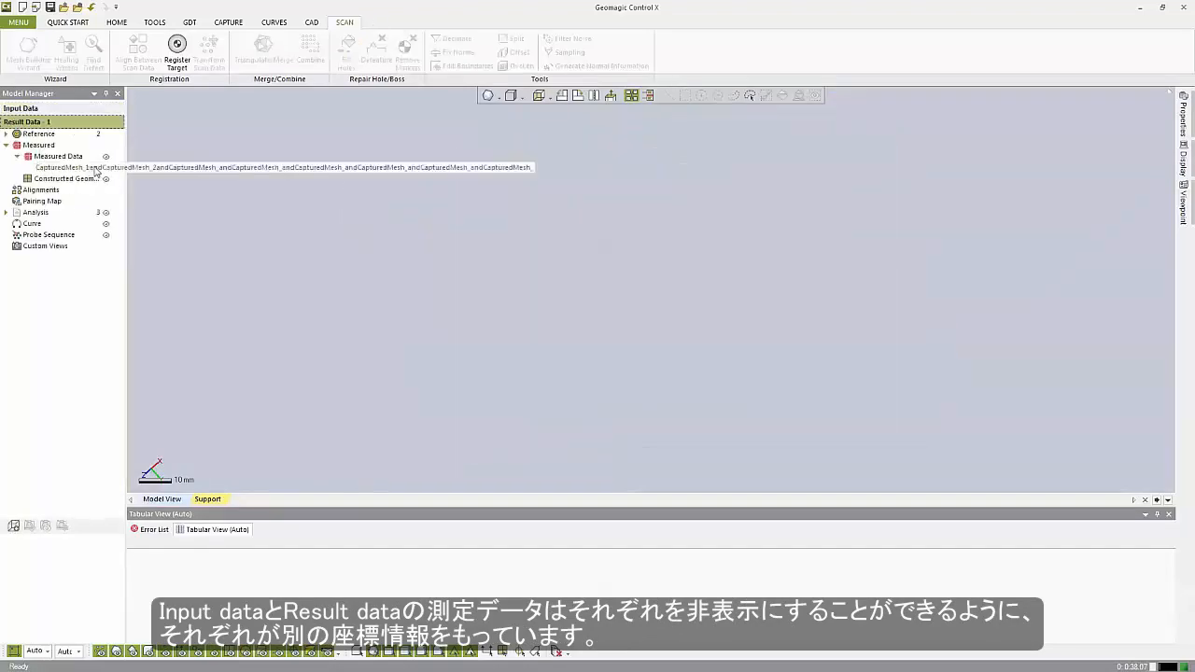
left_click(107, 168)
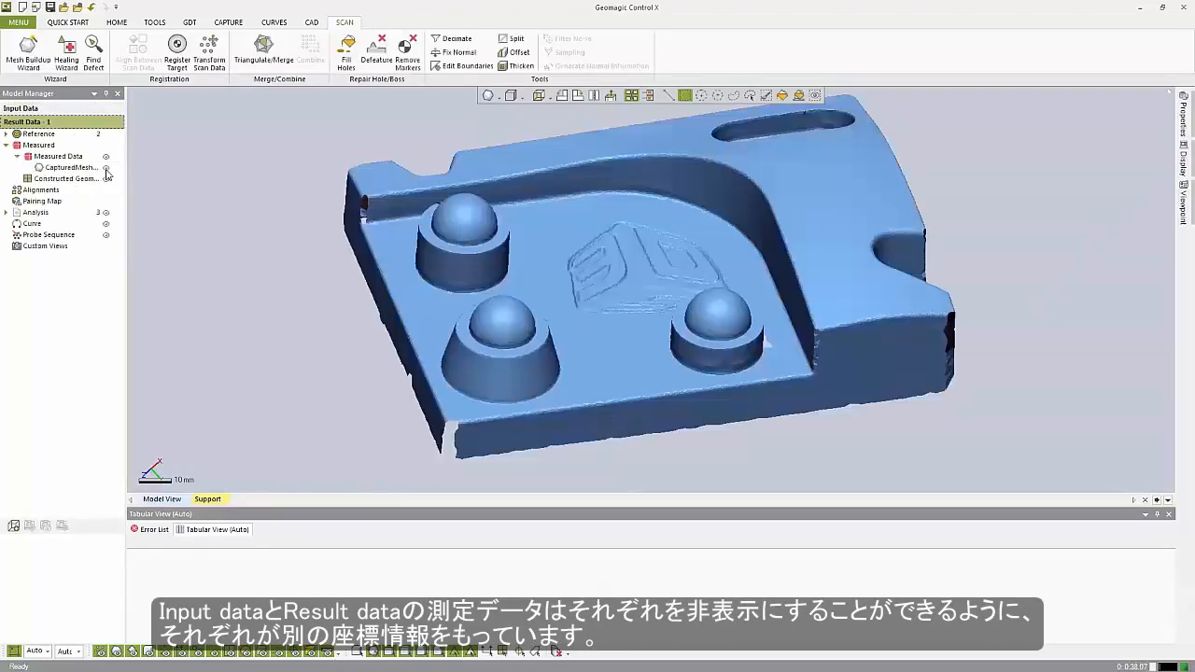
Hide the merged mesh in Input Data and return to Result Data - 1
left_click(71, 109)
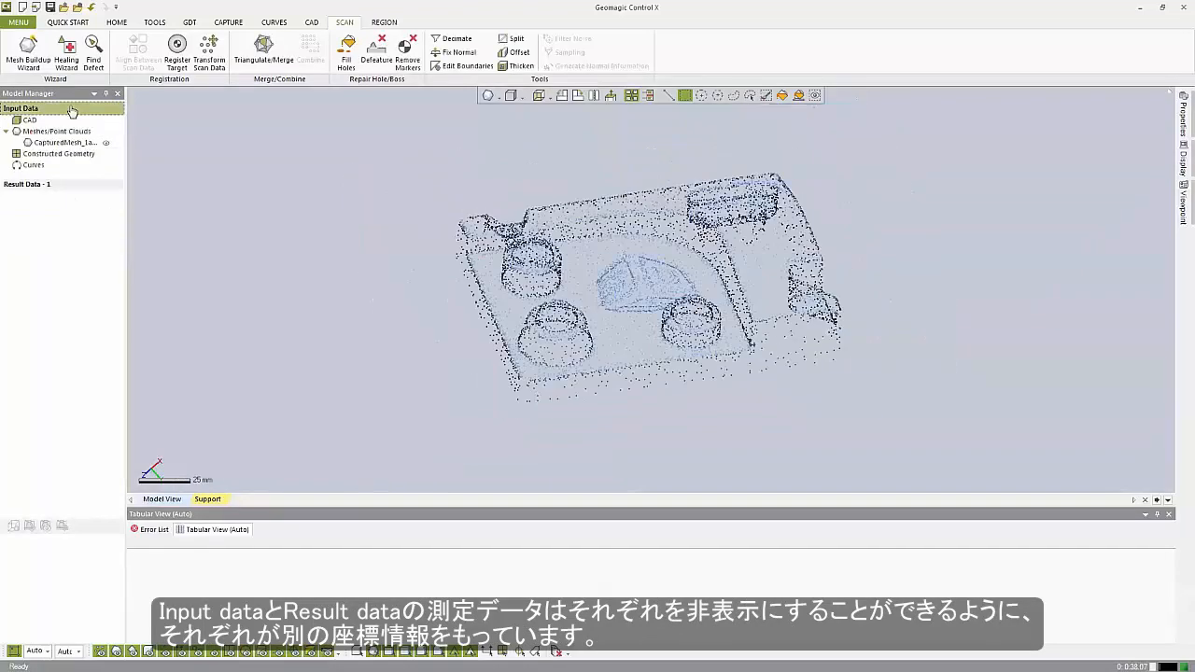
left_click(106, 143)
left_click(90, 188)
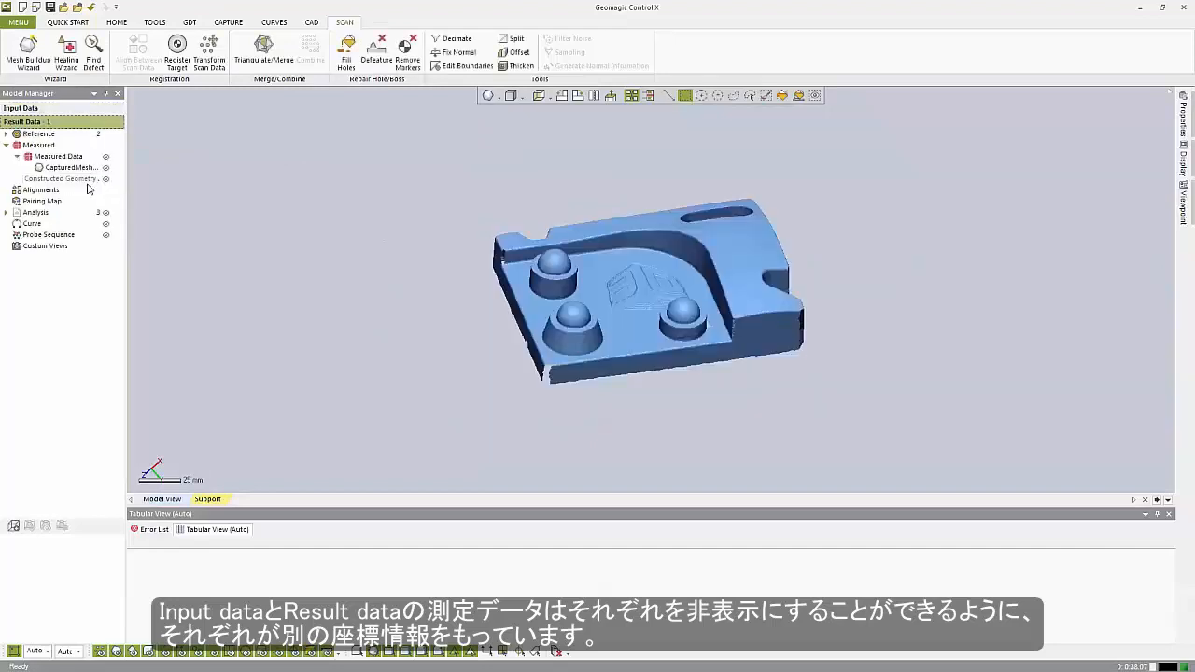
mouse_move(549, 290)
right_mouse_down()
mouse_move(472, 326)
mouse_move(530, 358)
right_mouse_up()
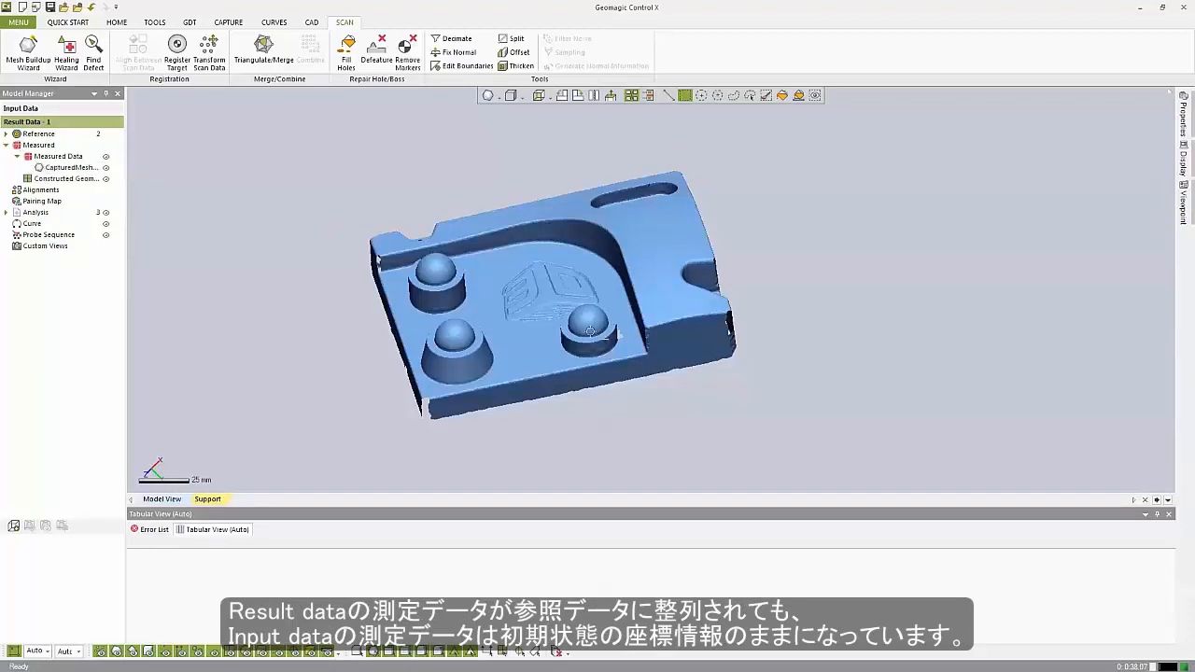
mouse_move(536, 342)
right_mouse_down()
mouse_move(524, 331)
mouse_move(529, 356)
right_mouse_up()
scroll(524, 332, "down", 3)
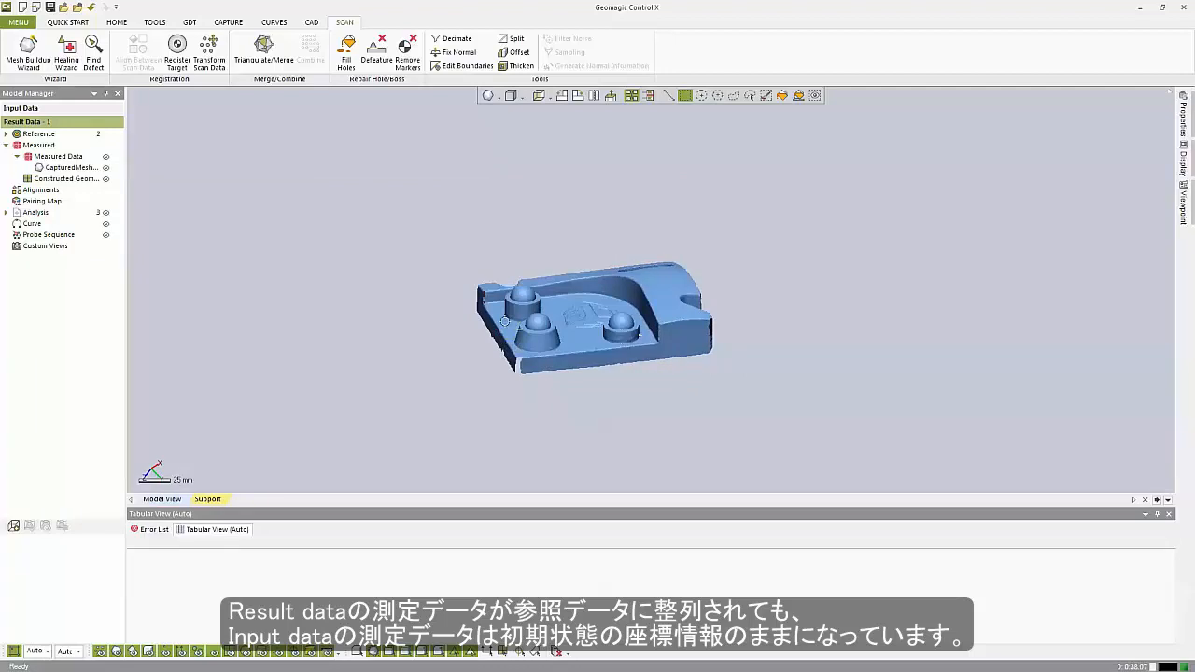